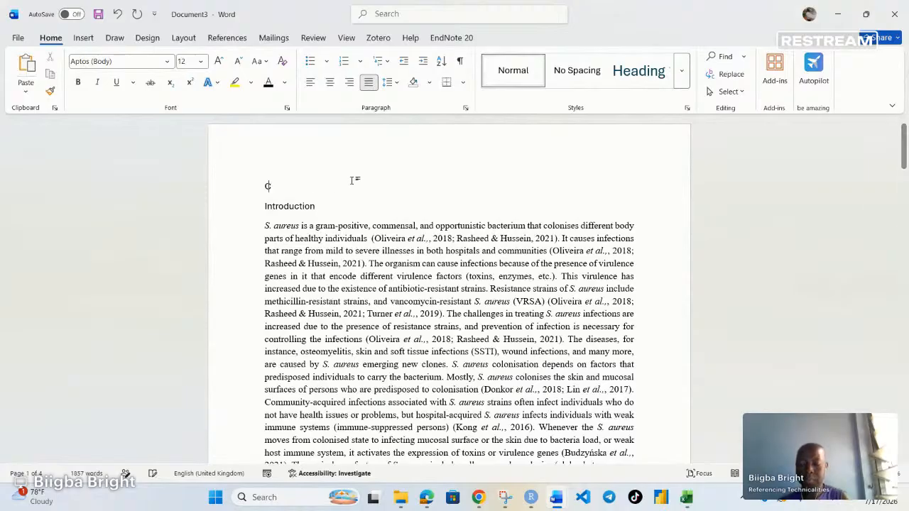
Add the title "Chapter 1" above the Introduction heading and number that heading 1.1.
text(Chap)
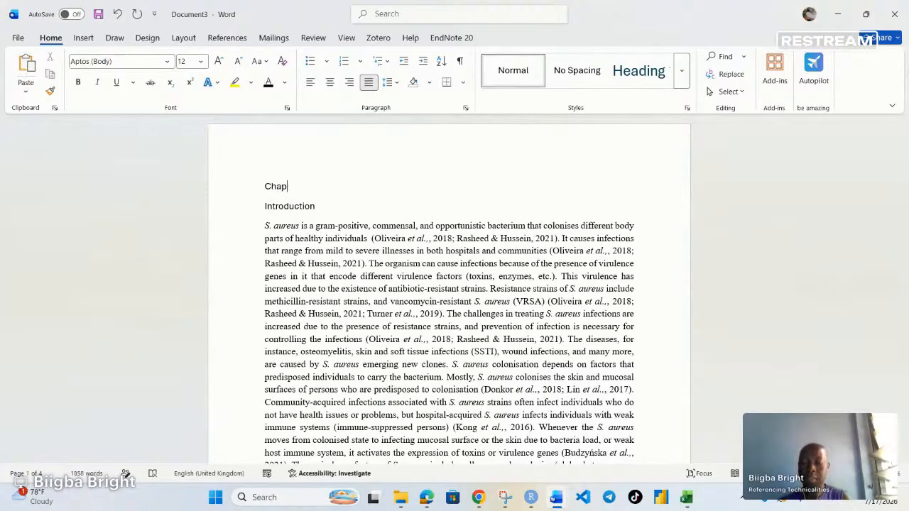
text(ter 1)
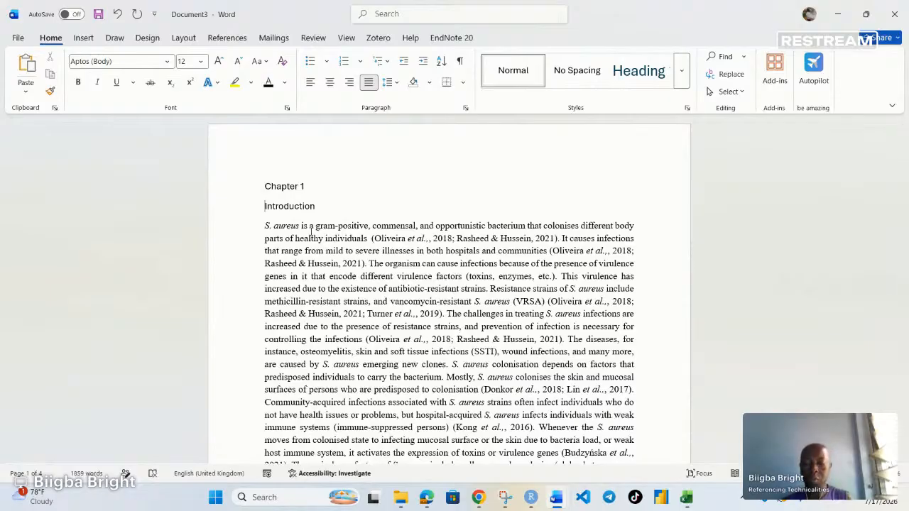
text(1.1)
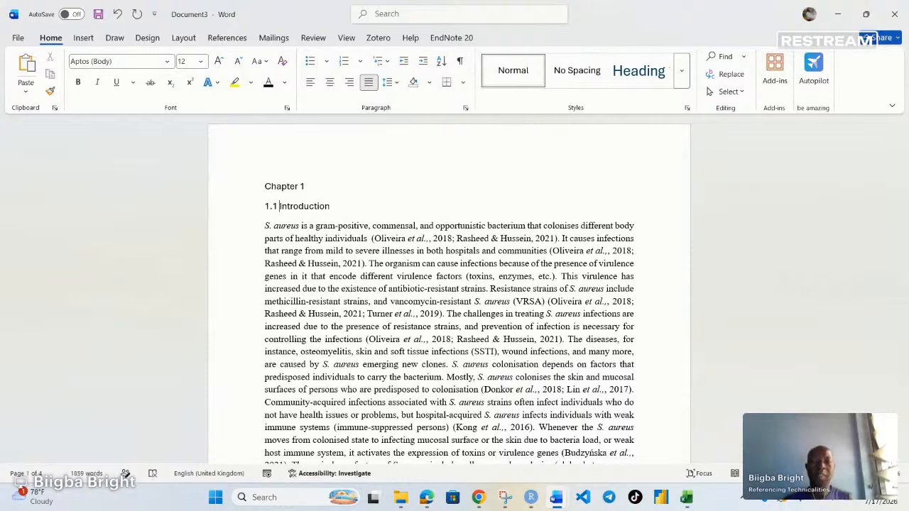
Number the "Morphology of S. aureus" heading 1.2.
scroll(318, 294, down, 1)
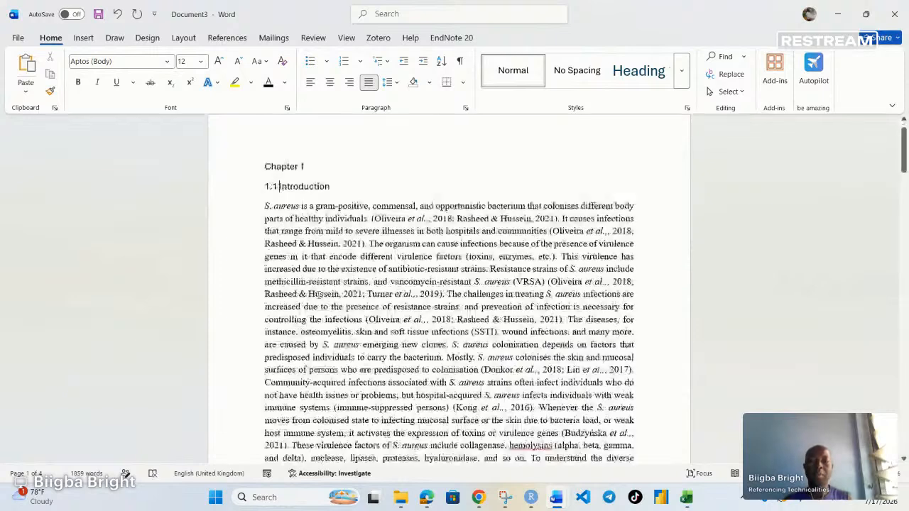
scroll(317, 294, down, 3)
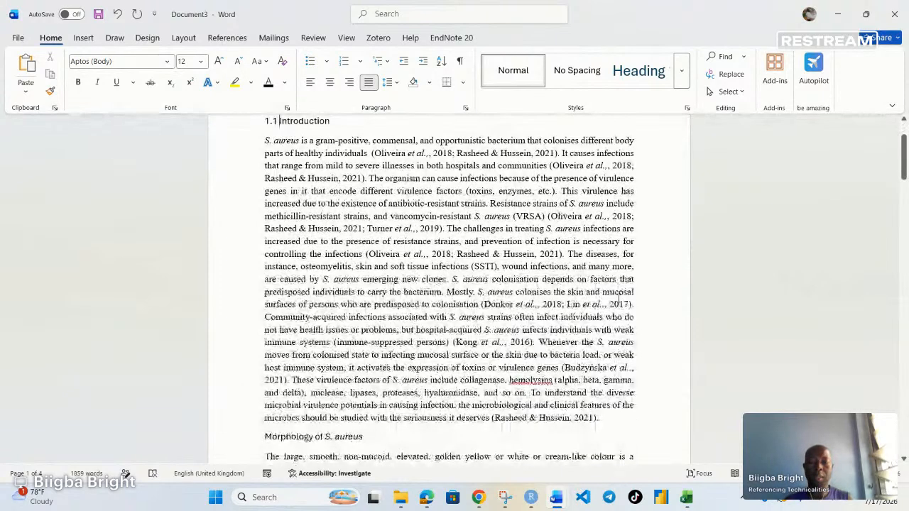
click(265, 436)
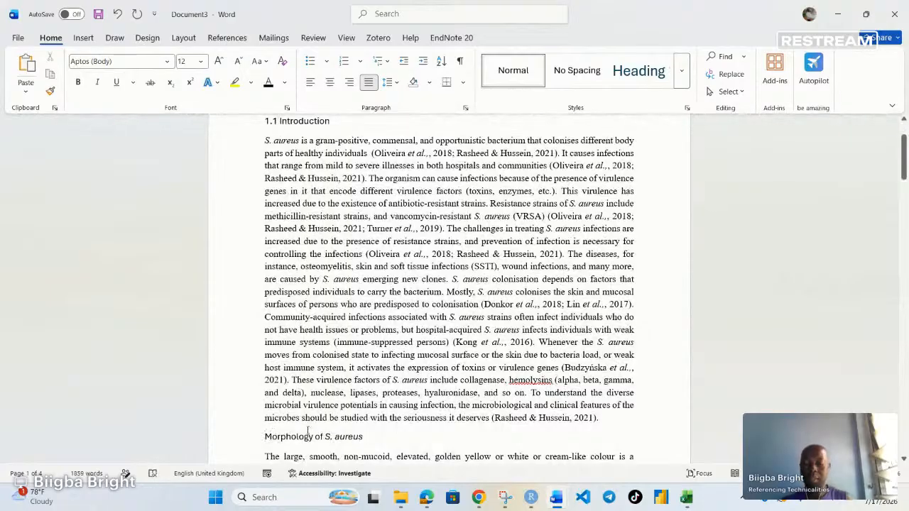
text(1.)
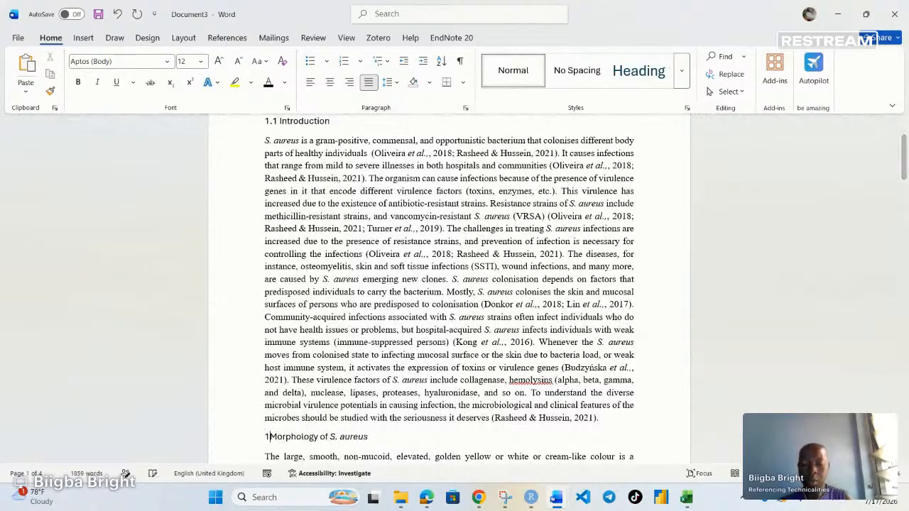
text(2)
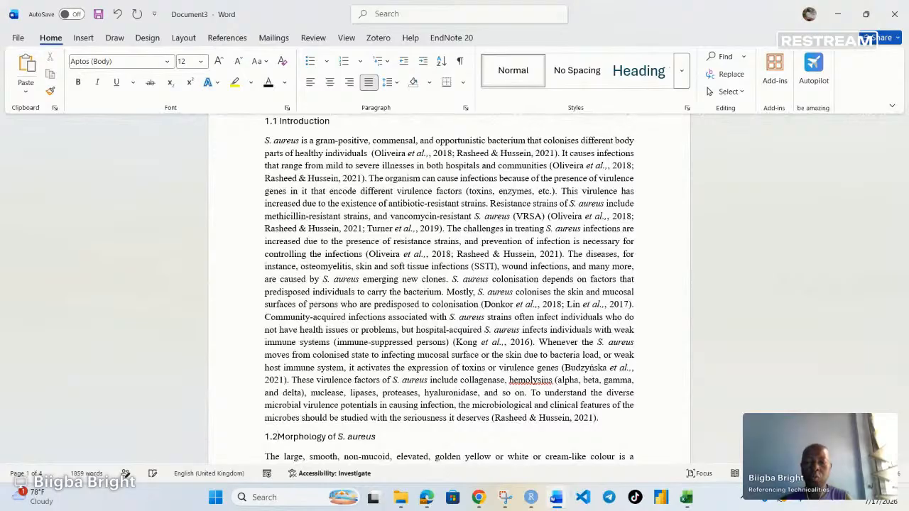
Center the chapter title above the Introduction heading and reword it to "Chapter One".
scroll(289, 264, up, 2)
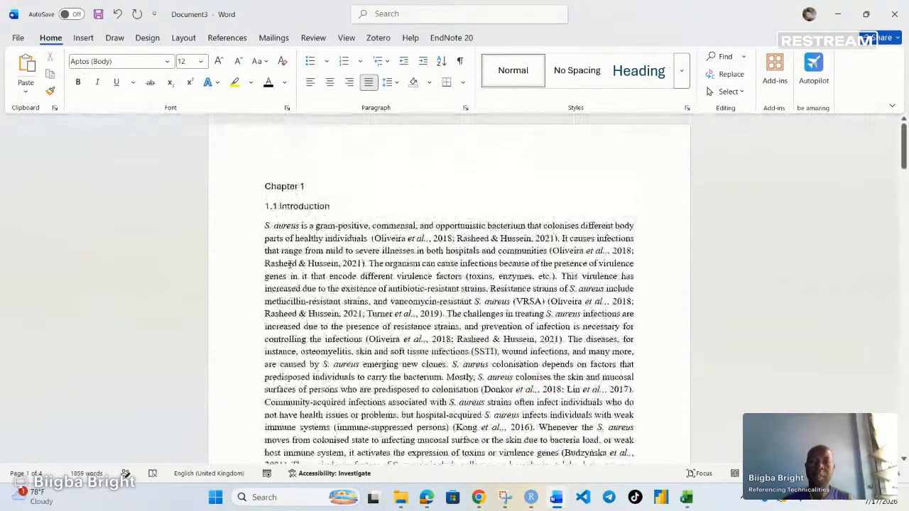
click(266, 185)
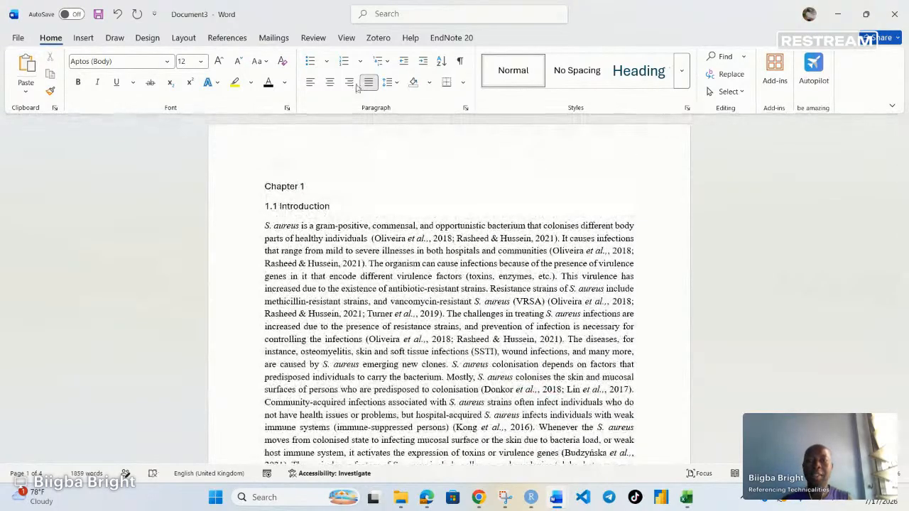
click(330, 82)
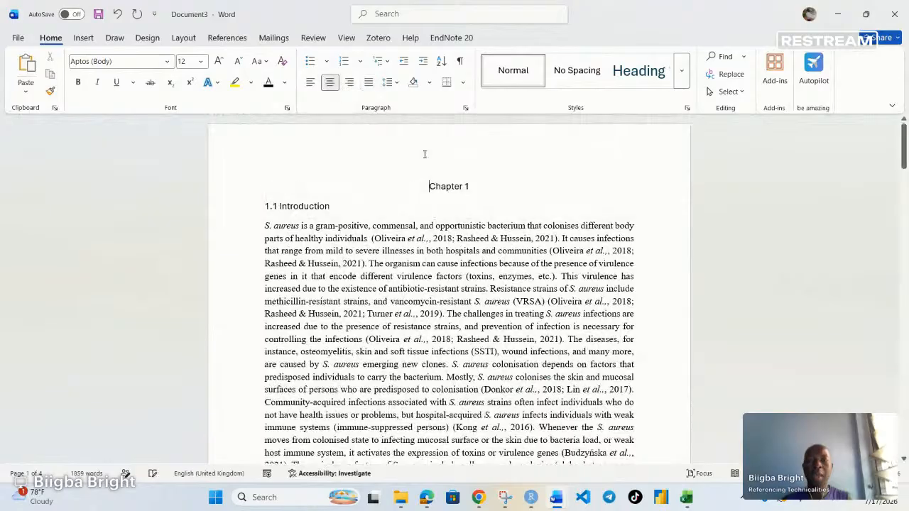
click(471, 188)
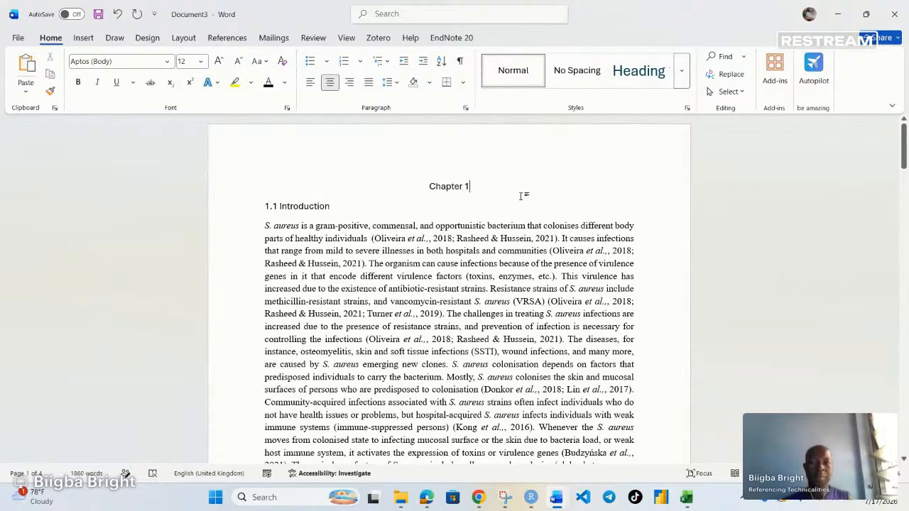
key(BackSpace)
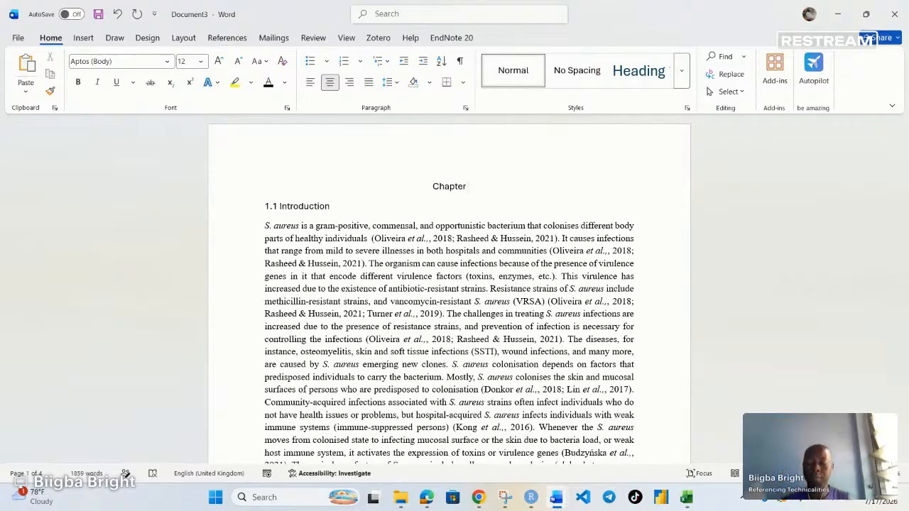
text(One)
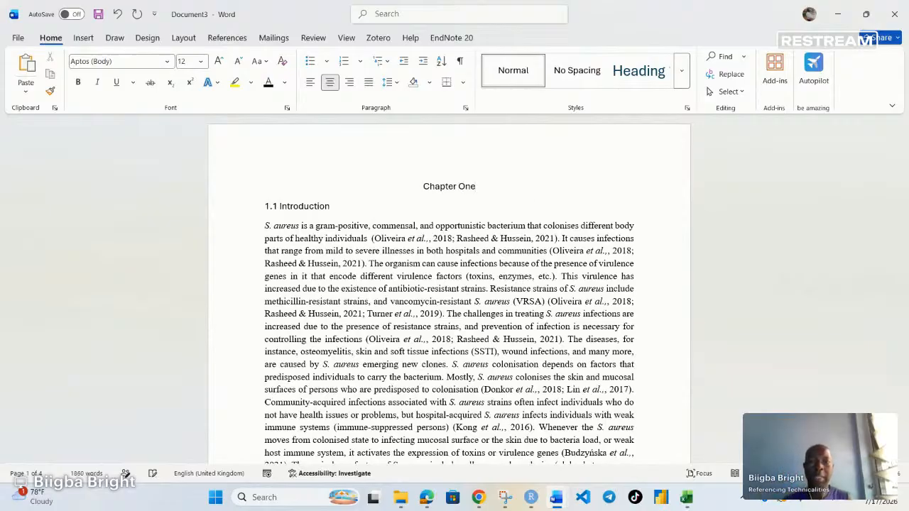
Replace the first digit of the Introduction heading's number with a word so it reads "One.1".
click(272, 207)
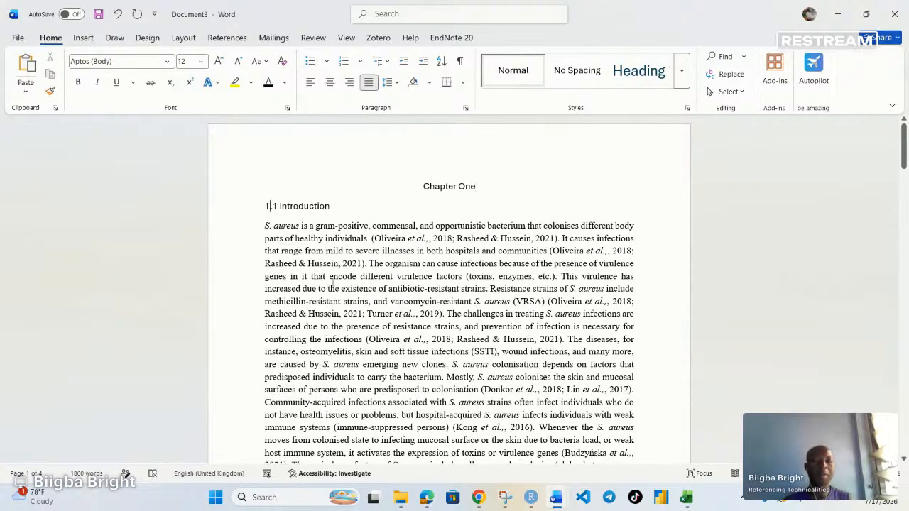
key(BackSpace)
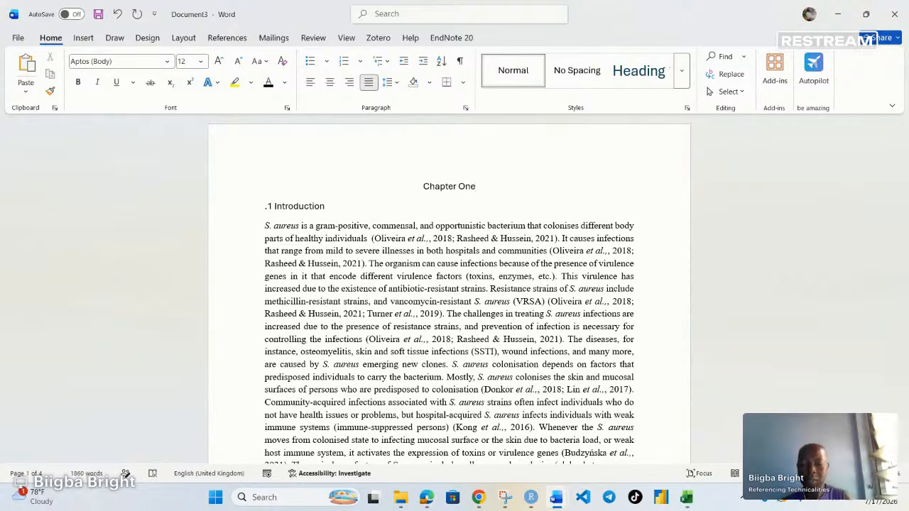
text(One)
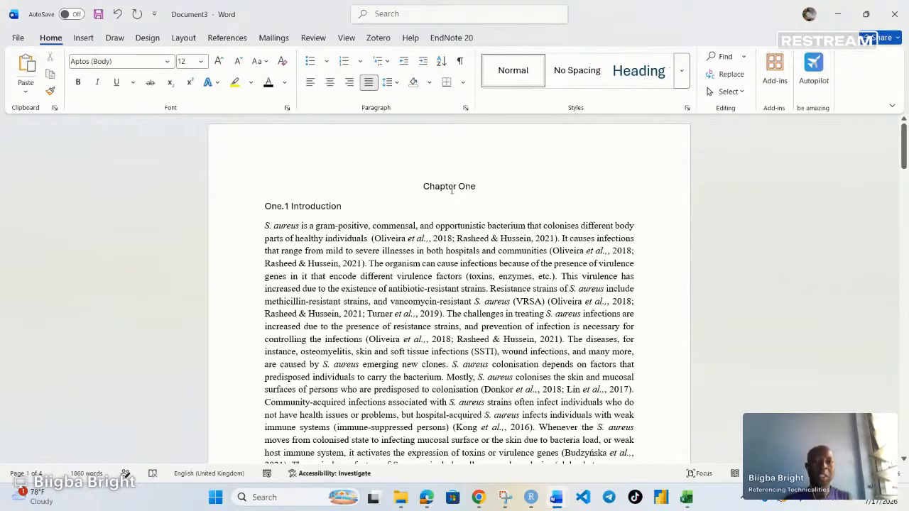
Change the Introduction heading's number back to 1.1.
click(282, 206)
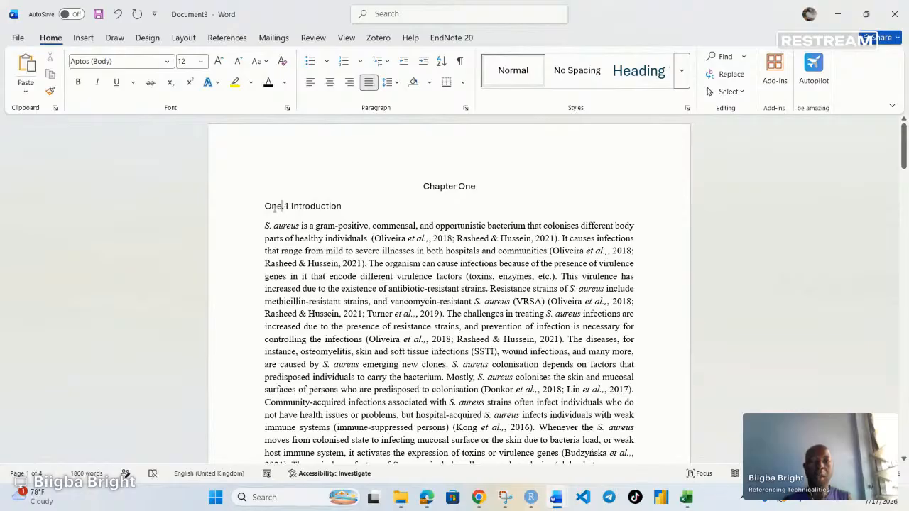
key(BackSpace)
key(BackSpace)
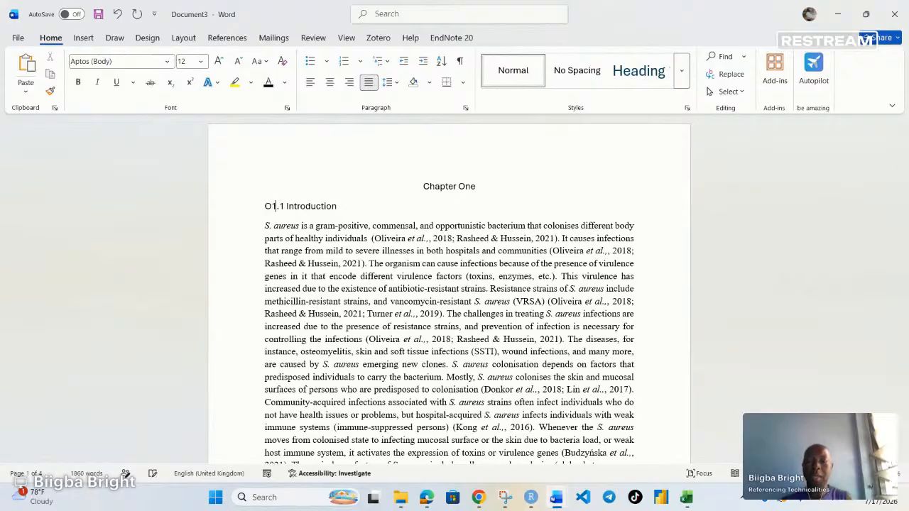
key(BackSpace)
text(1)
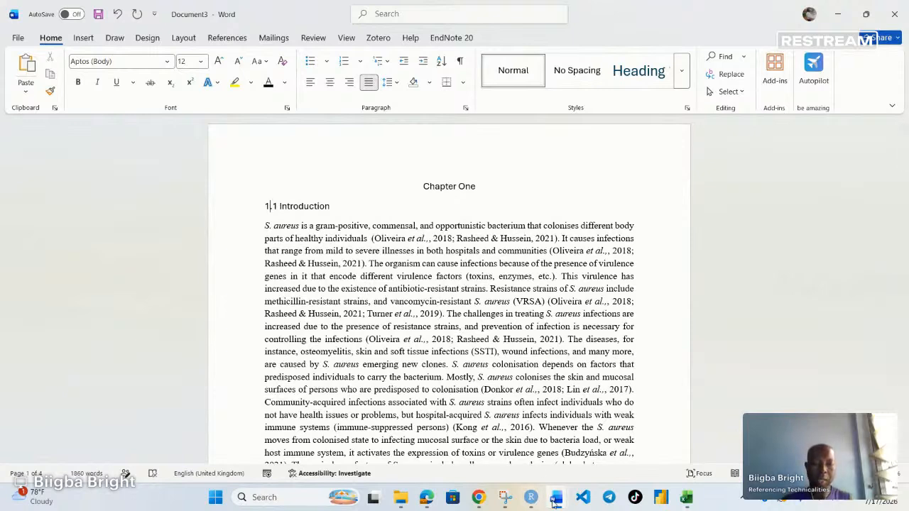
Switch to the open mitochondrial genetics thesis and examine its Chapter One title and numbered section headings.
mouse_move(554, 502)
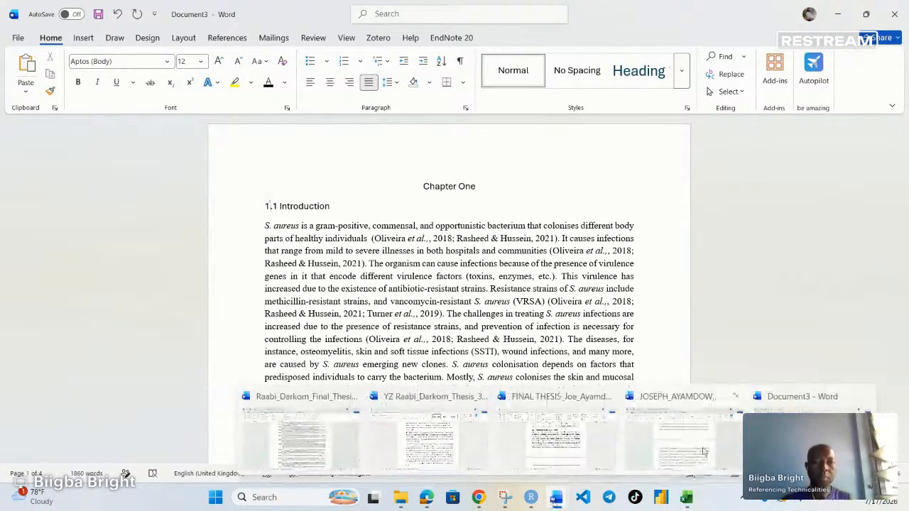
click(703, 451)
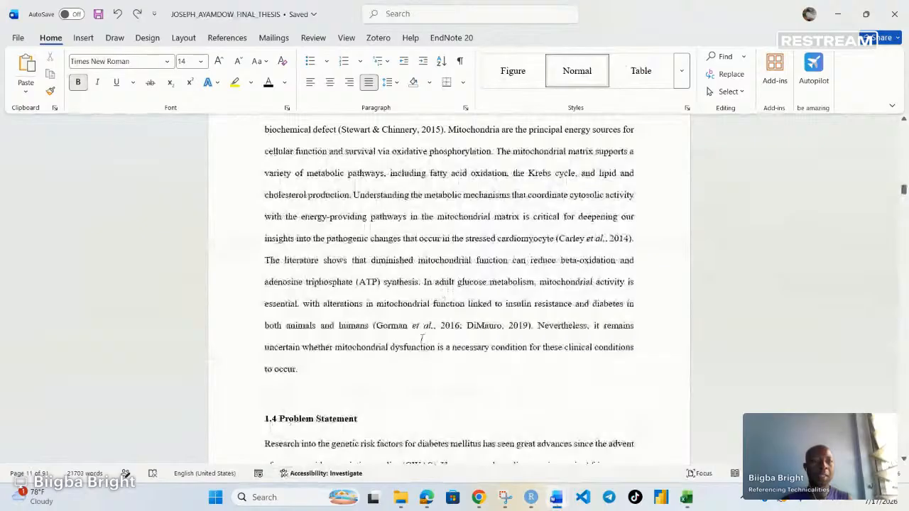
scroll(422, 339, up, 6)
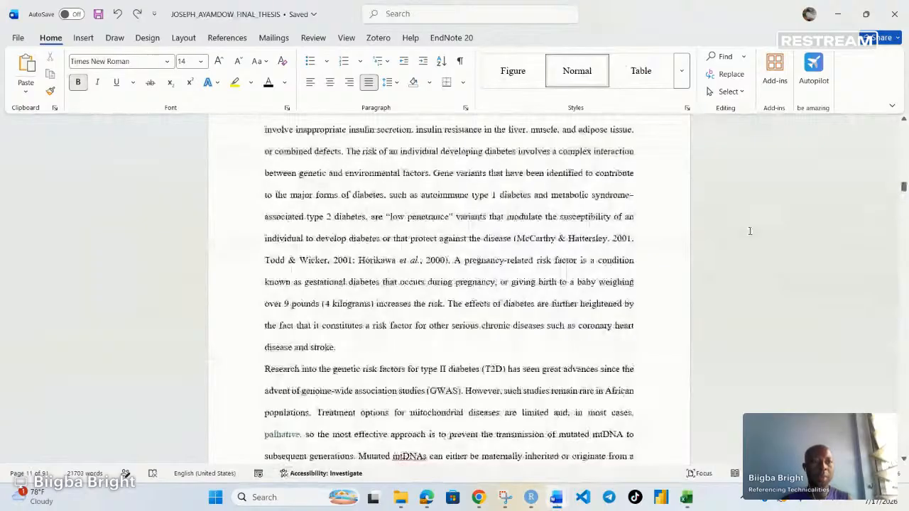
mouse_move(904, 187)
mouse_down()
mouse_move(903, 170)
mouse_move(903, 181)
mouse_up()
scroll(372, 281, up, 4)
scroll(371, 286, up, 15)
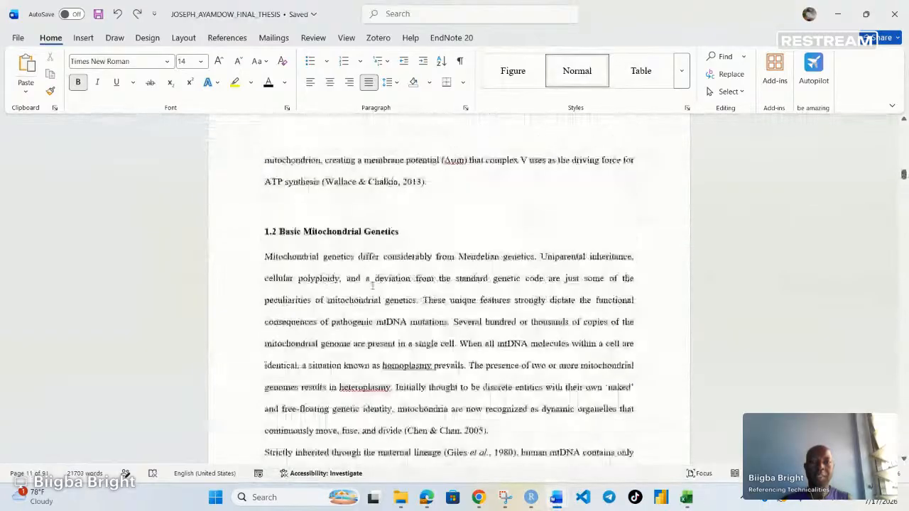
scroll(372, 286, up, 15)
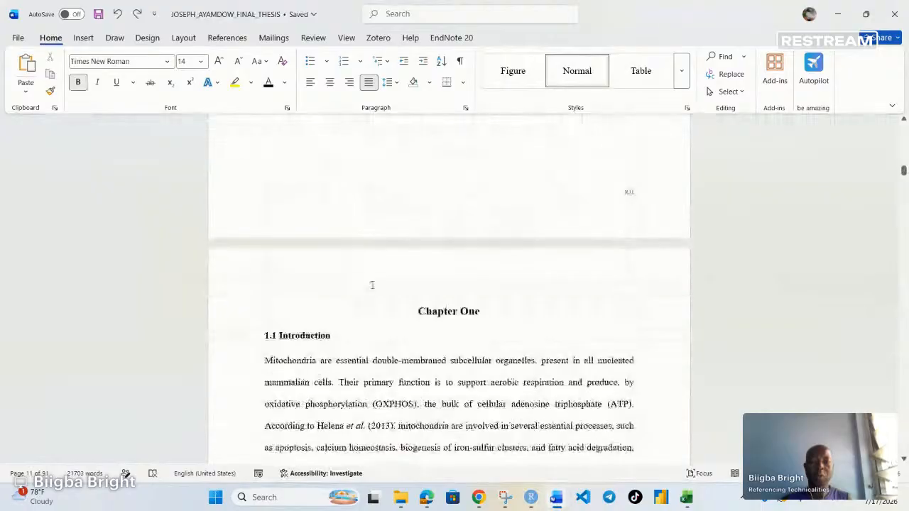
scroll(371, 284, down, 3)
click(414, 198)
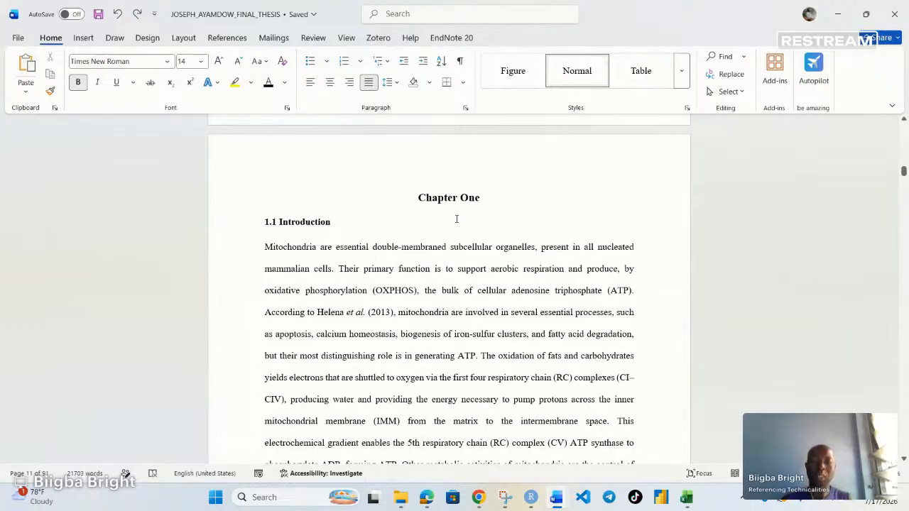
Return to Document3 and remove the 1.1 number from the Introduction heading.
mouse_move(558, 502)
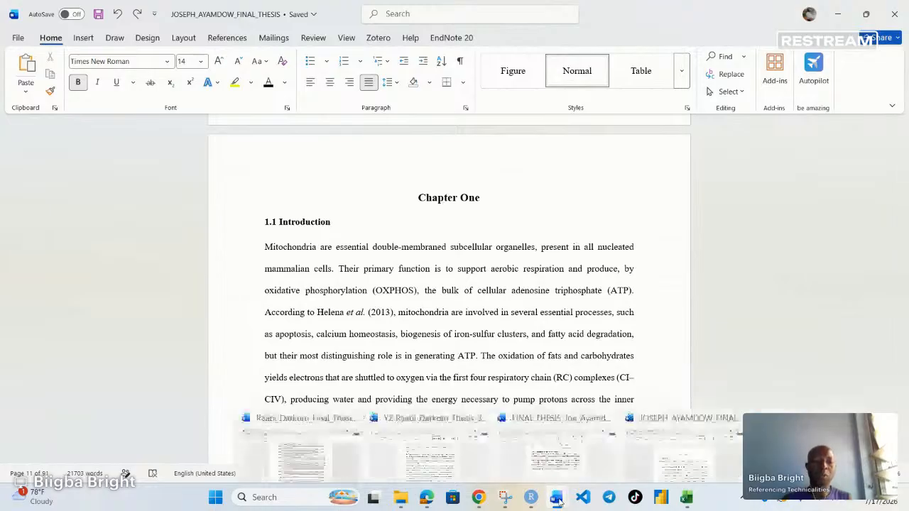
click(789, 442)
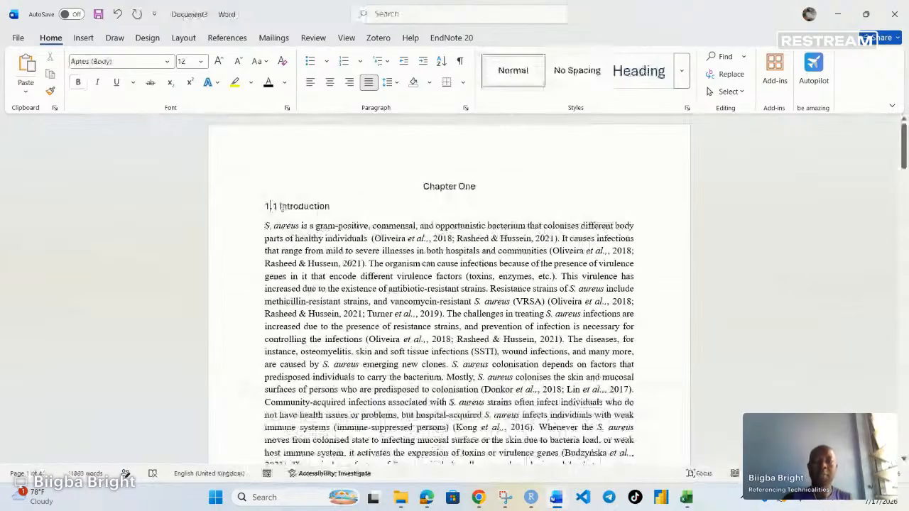
key(BackSpace)
key(BackSpace)
key(Return)
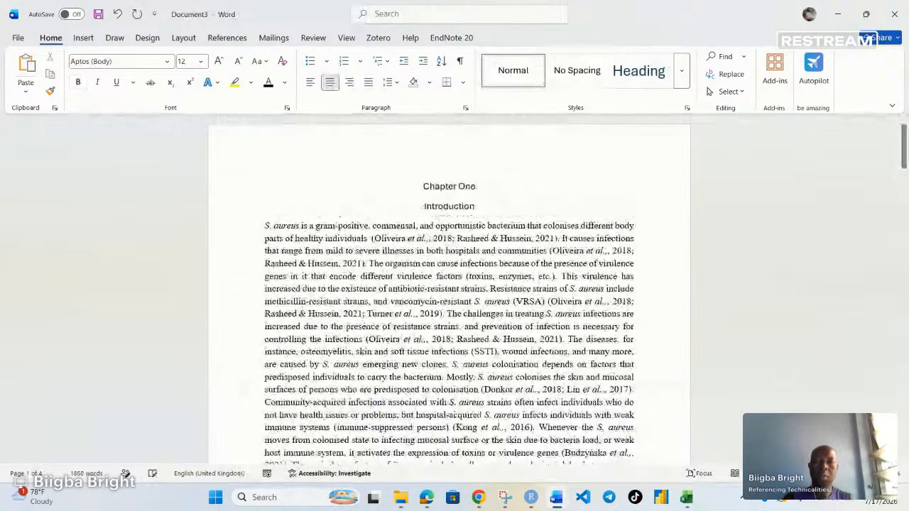
Delete the "Chapter One" title line and left-align the Introduction heading.
triple_click(483, 191)
key(Delete)
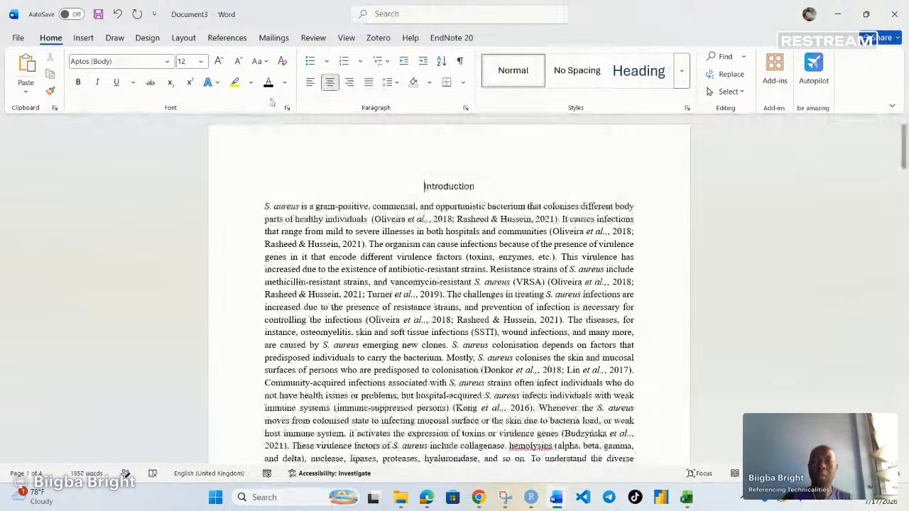
click(311, 82)
Remove the 1.2 number from the "Morphology of S. aureus" heading.
scroll(364, 274, down, 7)
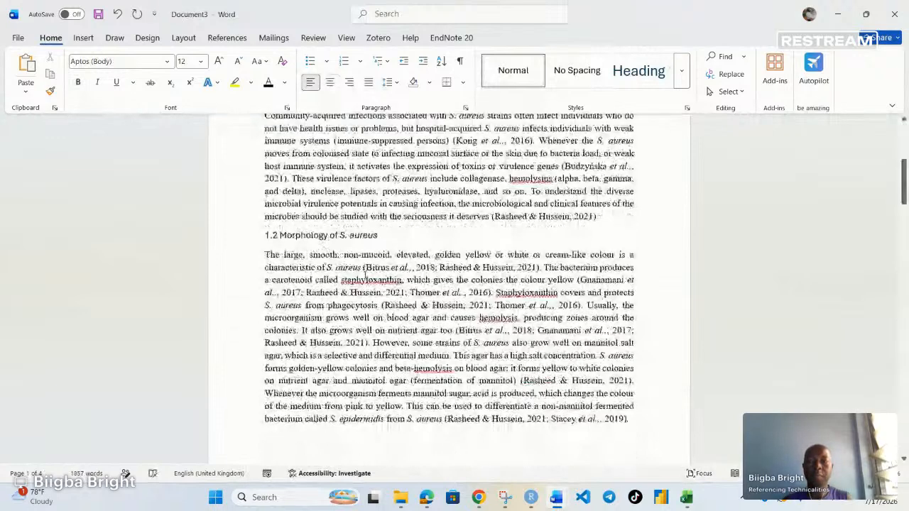
scroll(319, 242, down, 1)
click(280, 216)
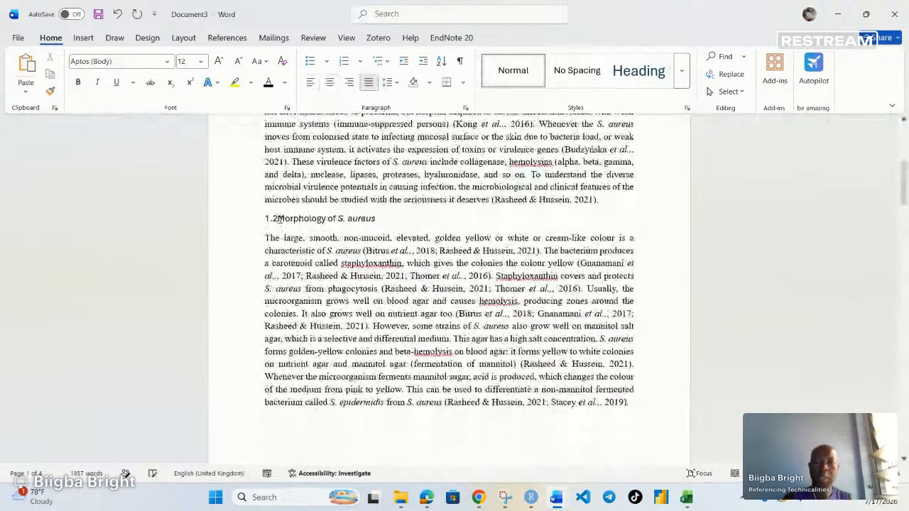
key(BackSpace)
key(BackSpace)
key(BackSpace)
key(BackSpace)
Split the Introduction text into two paragraphs, starting the second at "The diseases, for instance".
scroll(484, 287, up, 6)
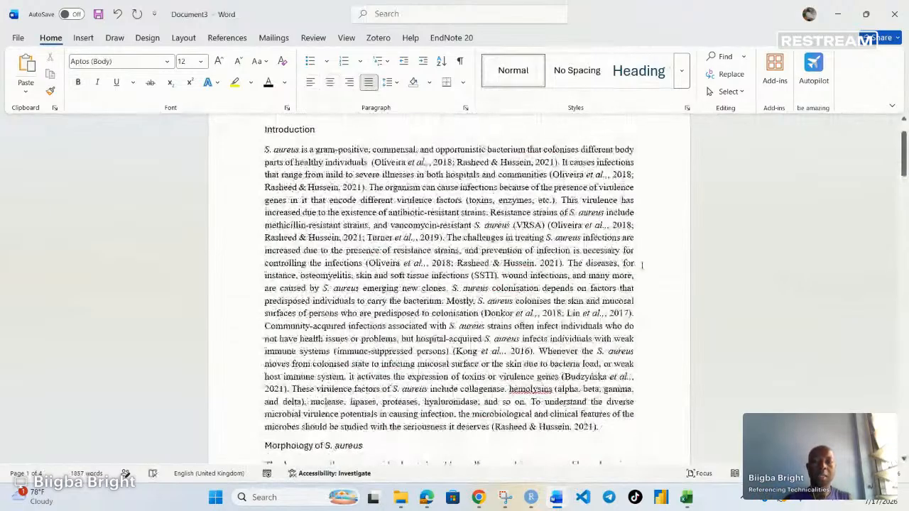
click(641, 264)
click(568, 263)
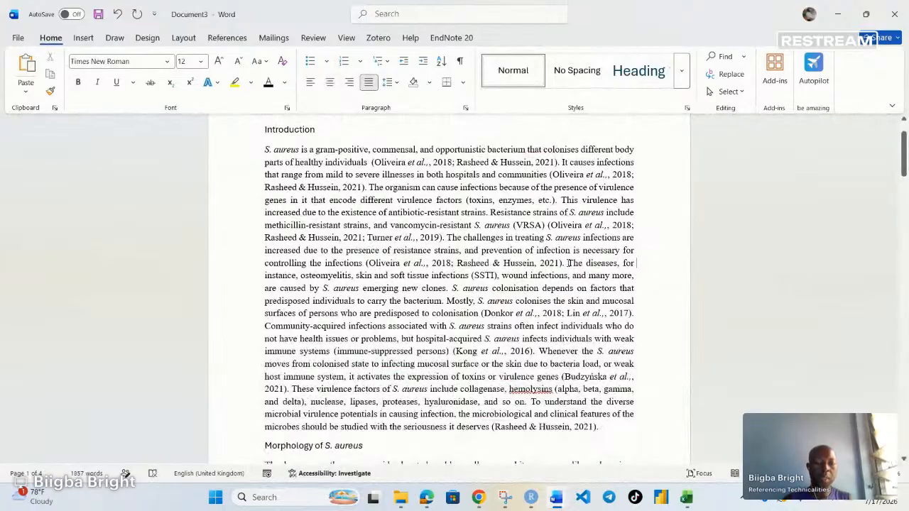
key(Return)
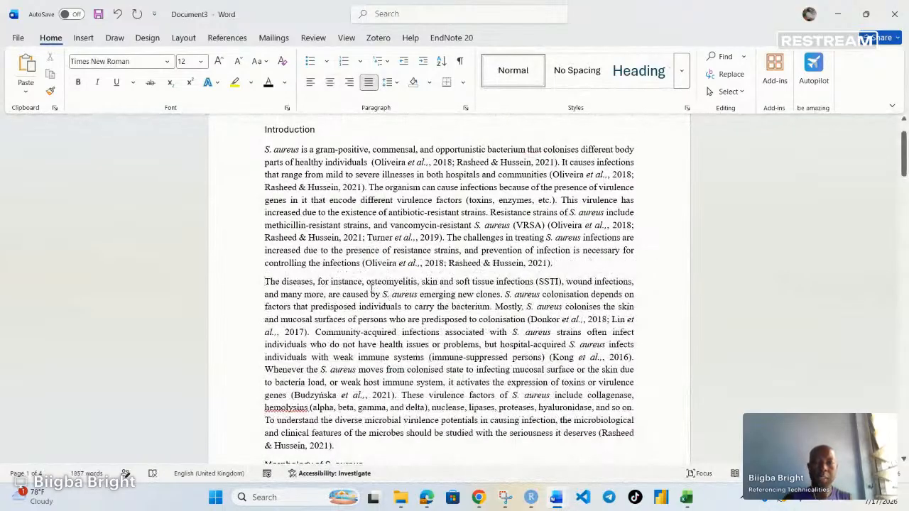
Put "The diseases, for instance, osteomyelitis," on its own line, with an empty line above and below it.
click(420, 282)
key(Return)
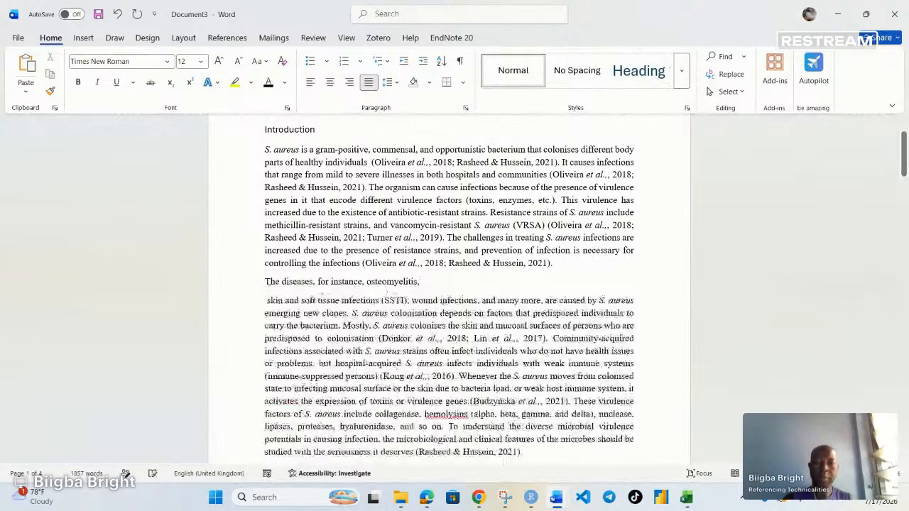
key(Return)
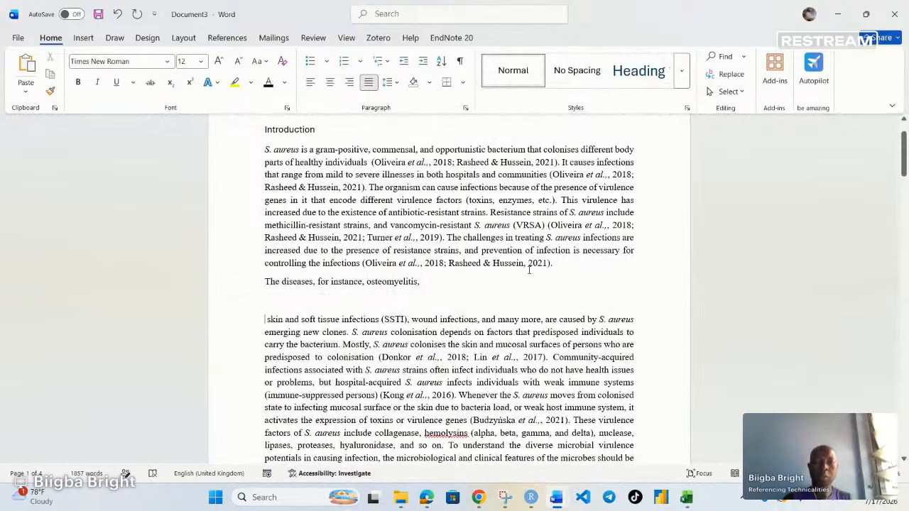
key(Return)
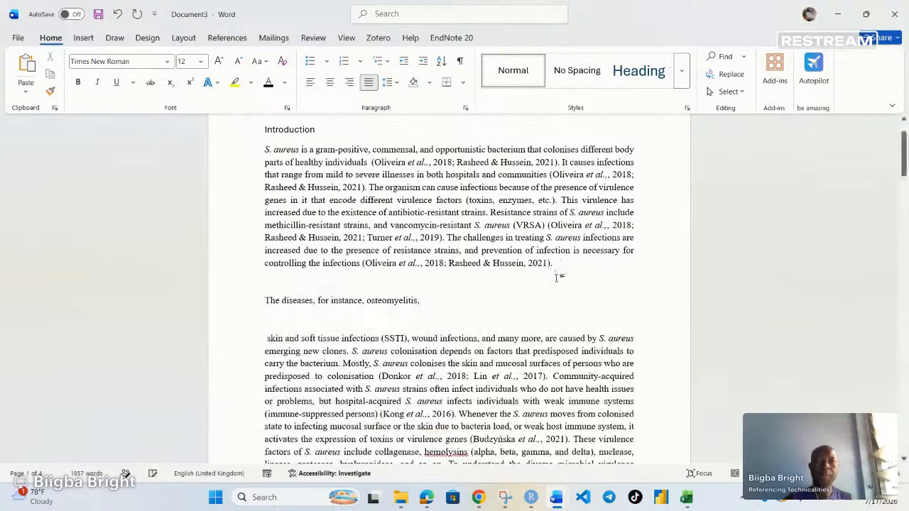
Insert an empty Heading 1 line above Introduction and apply the "Chapter 1 Heading" multilevel list to it.
scroll(497, 269, up, 1)
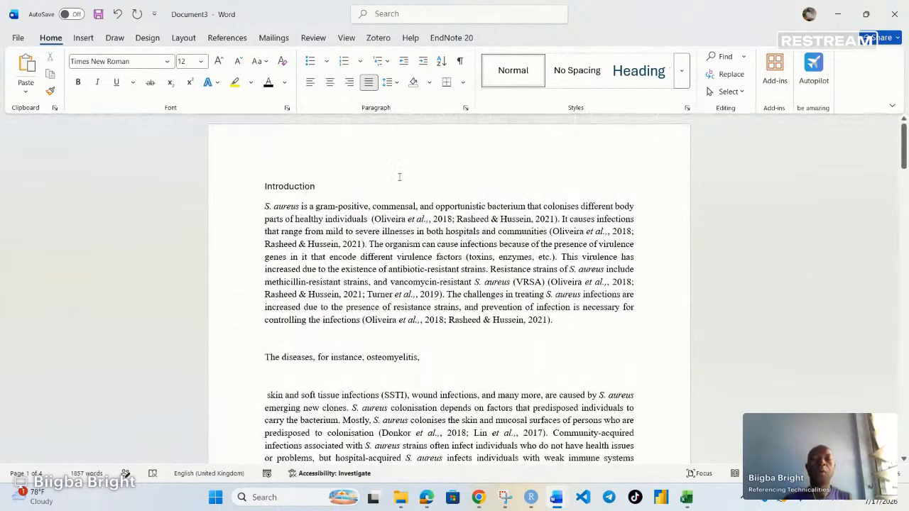
click(276, 167)
click(265, 184)
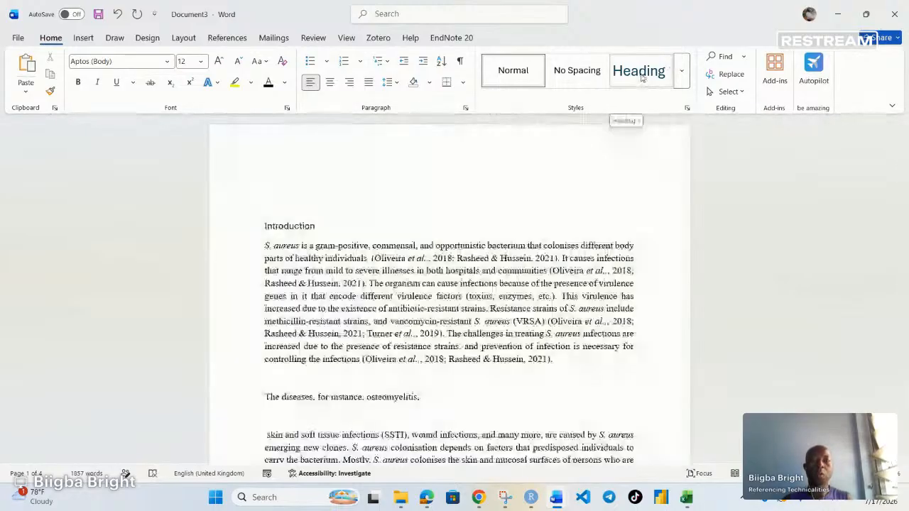
click(641, 77)
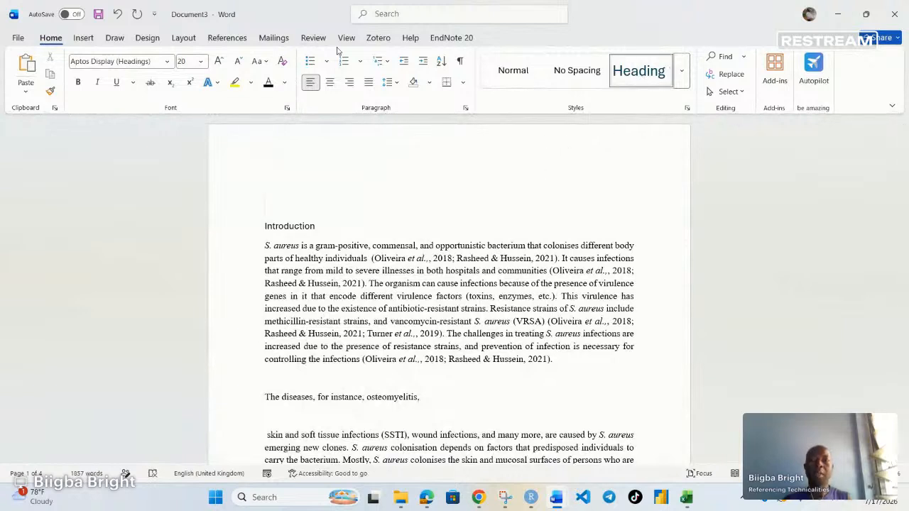
click(385, 63)
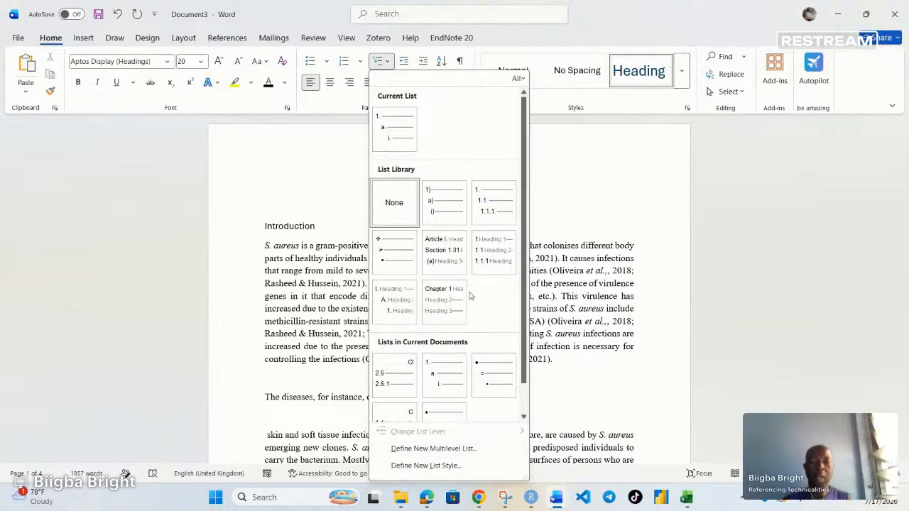
scroll(473, 288, down, 1)
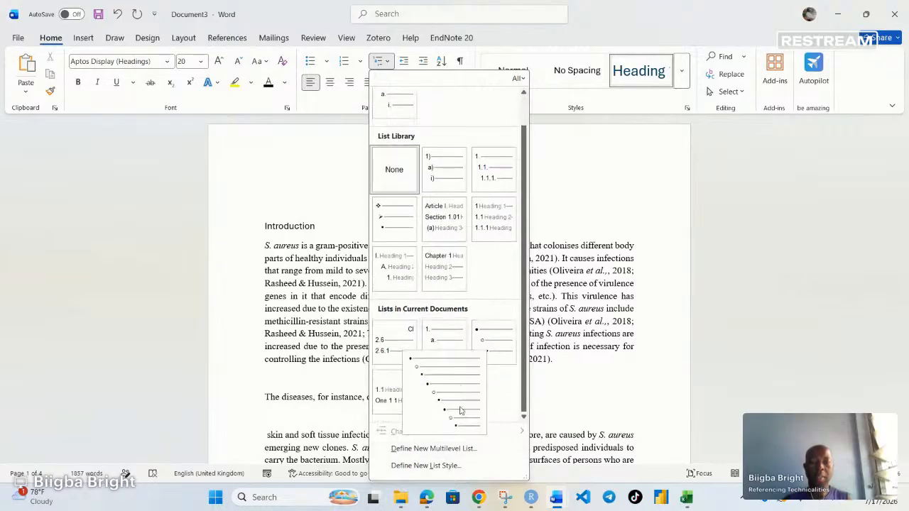
click(448, 265)
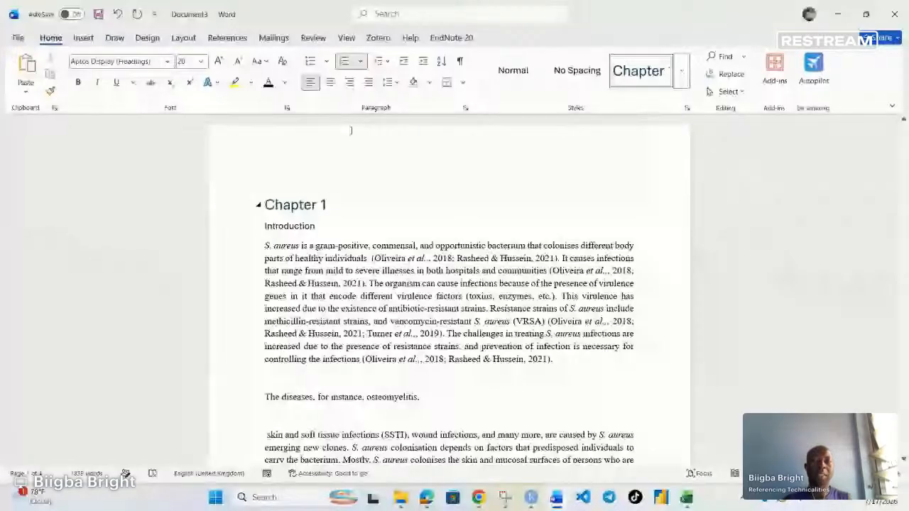
Start defining a new multilevel list and set level 2, linked to Heading 2, to show Level 2 in the gallery.
click(382, 61)
click(430, 449)
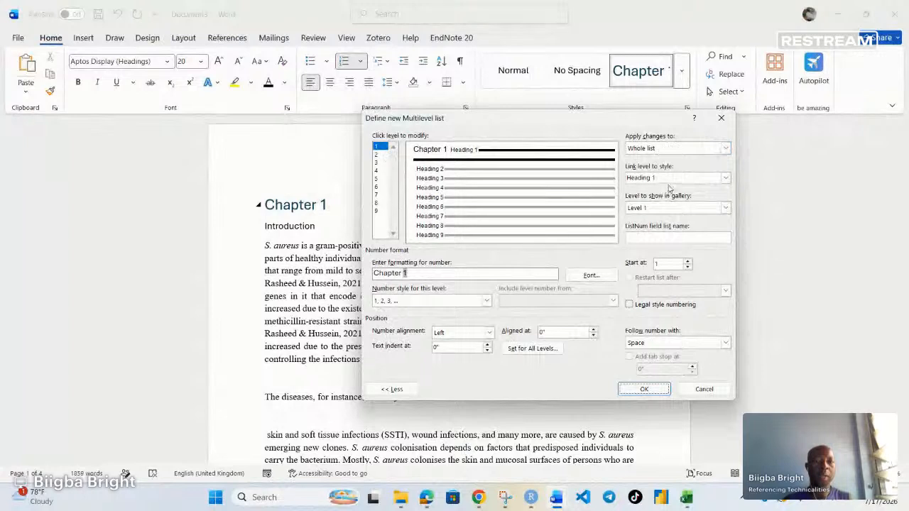
click(377, 154)
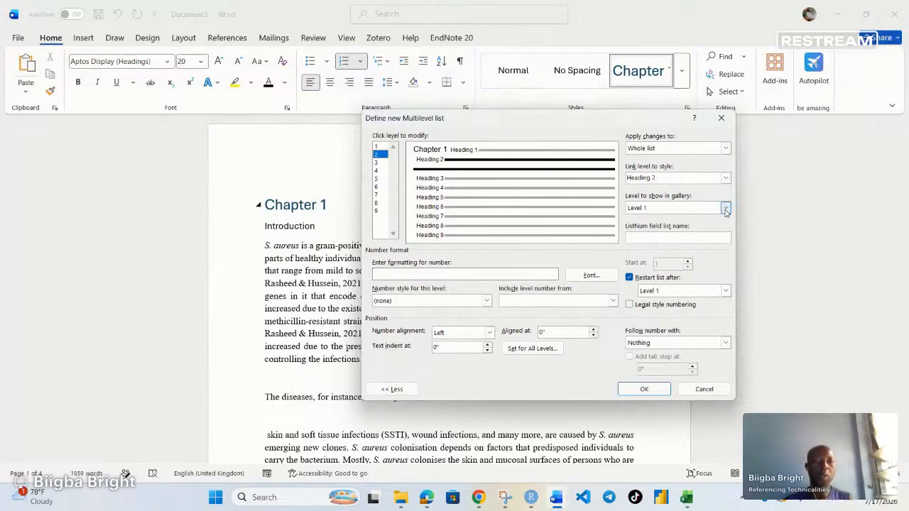
click(726, 208)
click(632, 229)
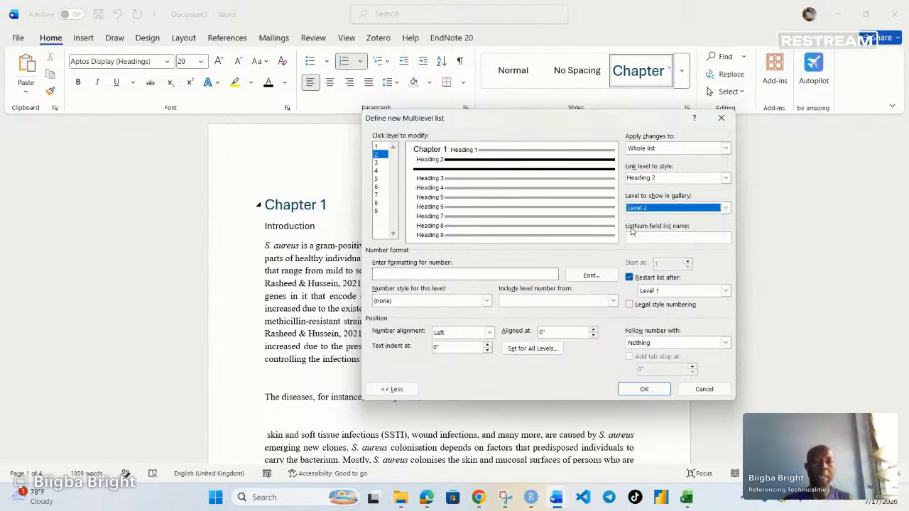
Format the level 2 number as 1.1 from the Level 1 number, a period and the 1, 2, 3 style, followed by a space.
click(380, 276)
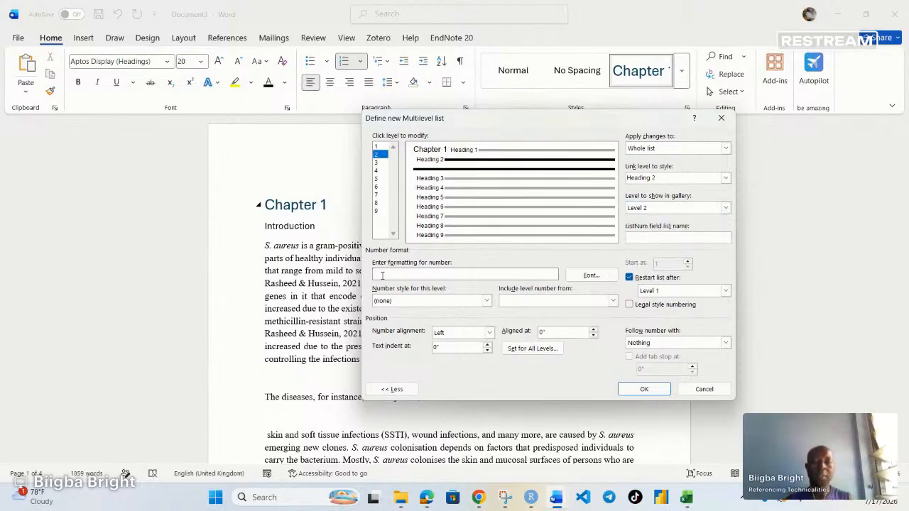
click(613, 301)
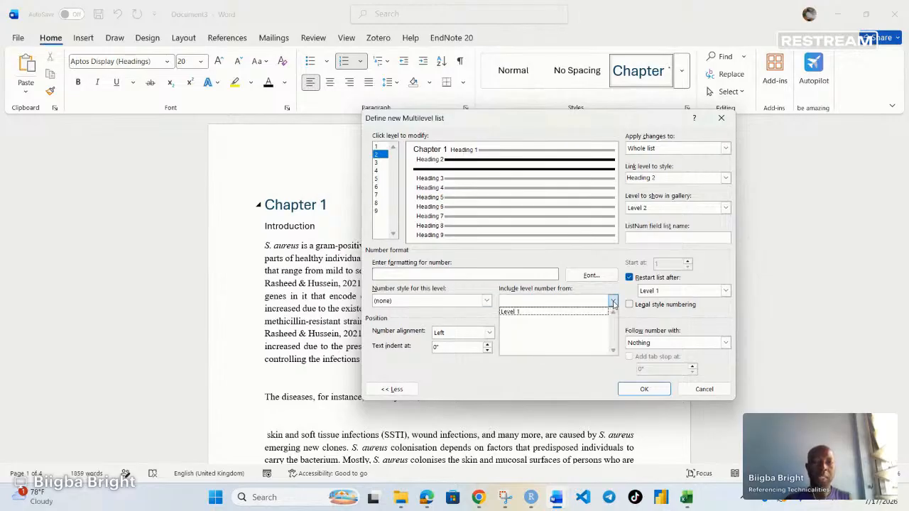
click(526, 313)
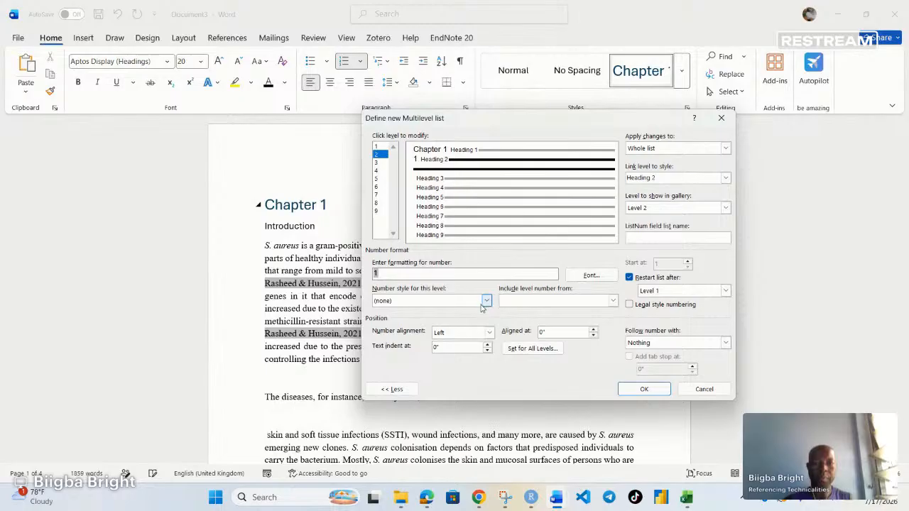
text(.)
click(486, 303)
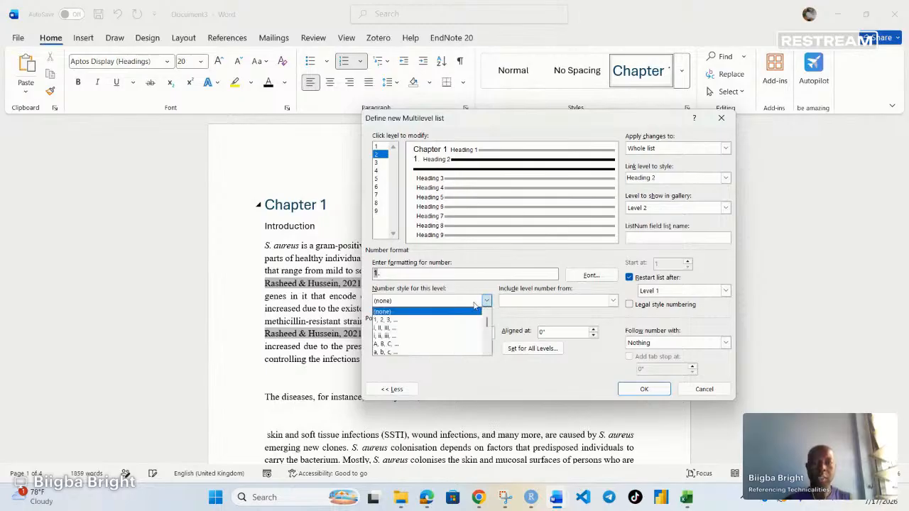
click(402, 320)
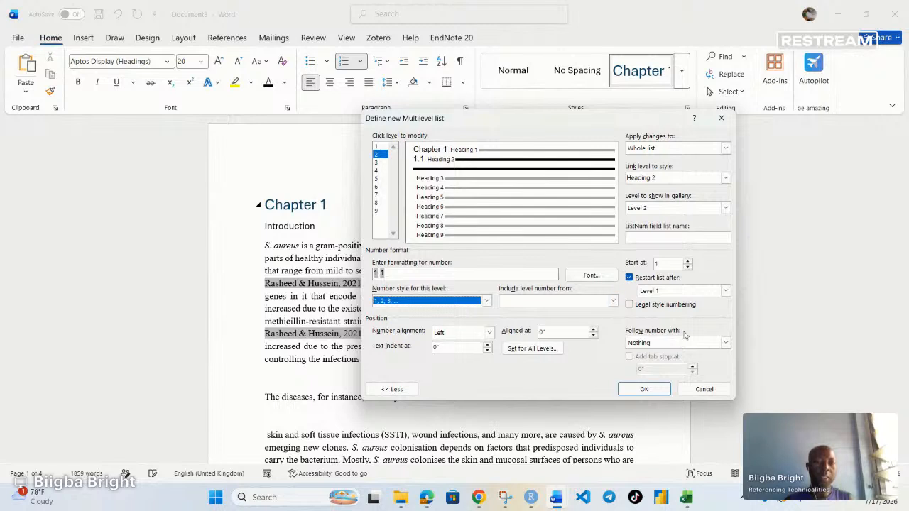
click(725, 343)
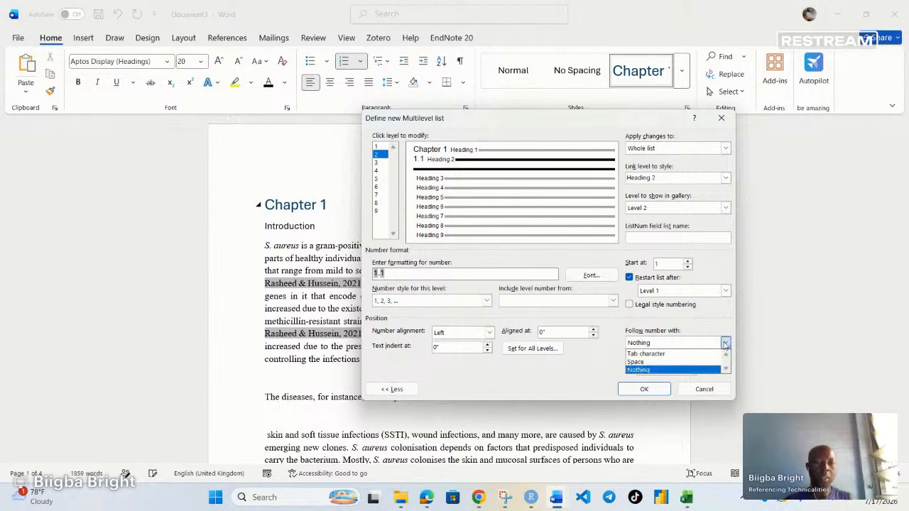
click(650, 362)
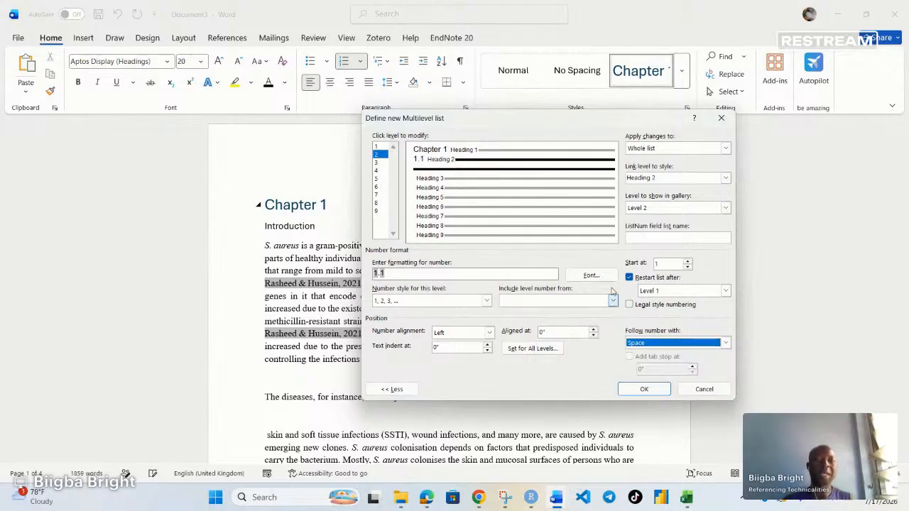
Switch to list level 3, linked to Heading 3, and set the gallery level to Level 3.
click(378, 162)
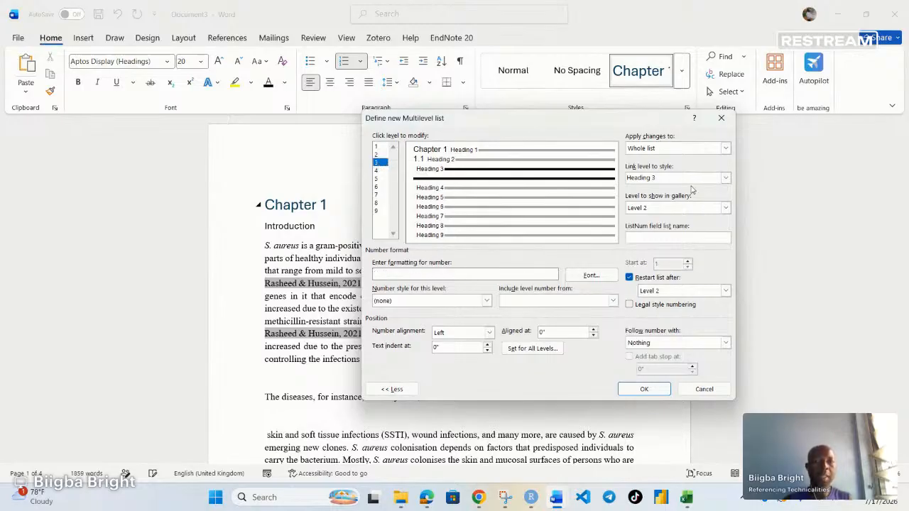
click(725, 207)
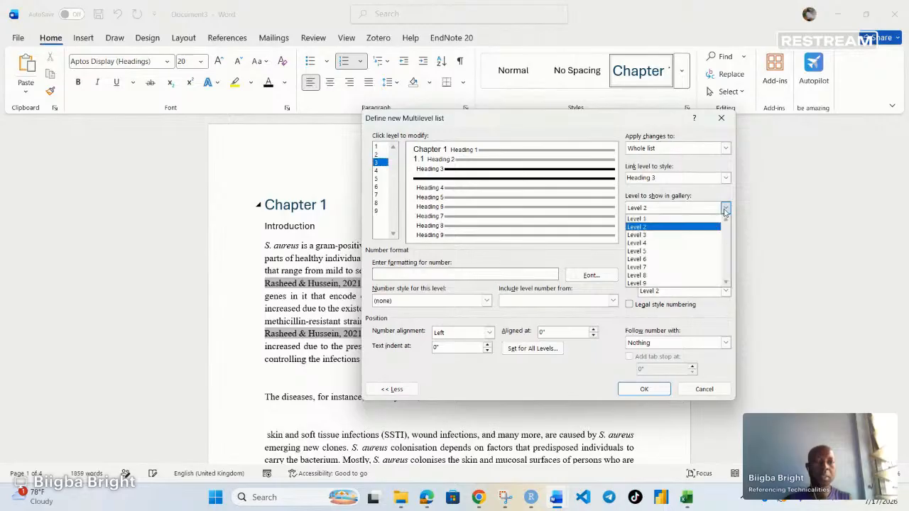
click(648, 235)
Format the level 3 number as 1.1.1, combining the Level 1 and Level 2 numbers with the 1, 2, 3 number style.
click(386, 275)
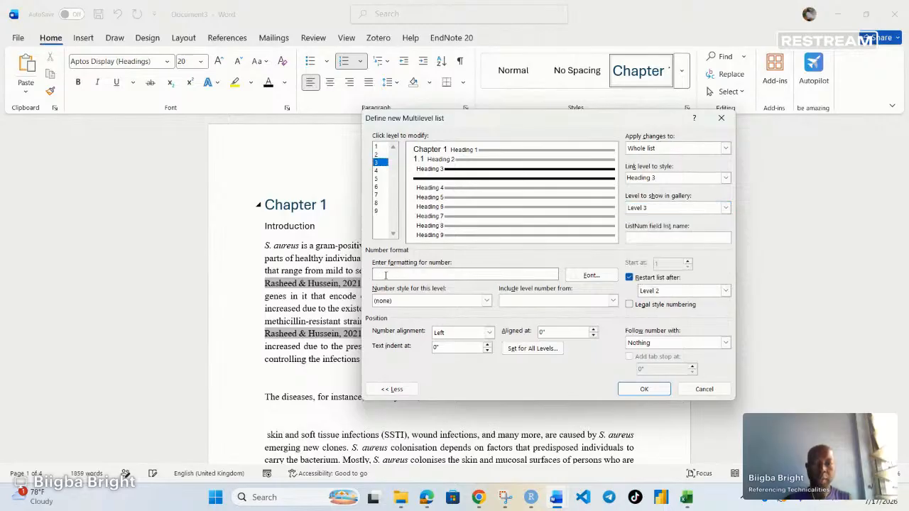
click(613, 303)
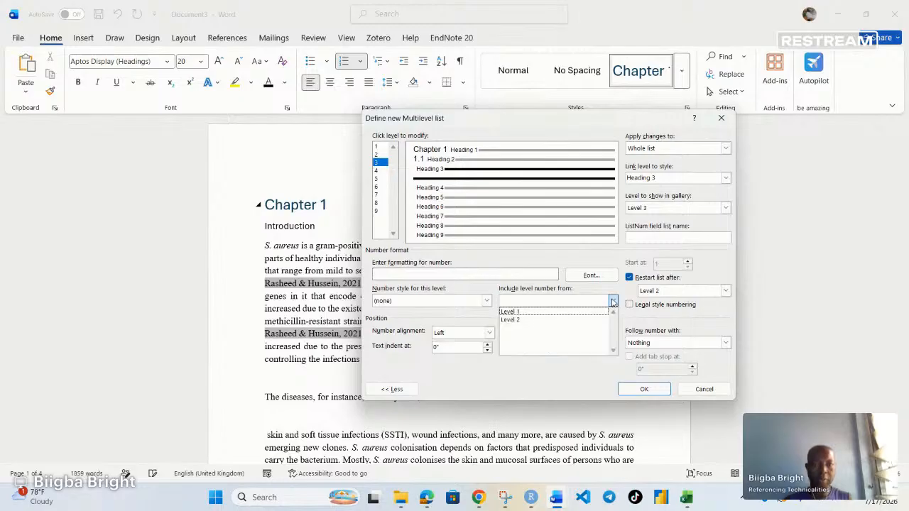
click(541, 311)
text(.)
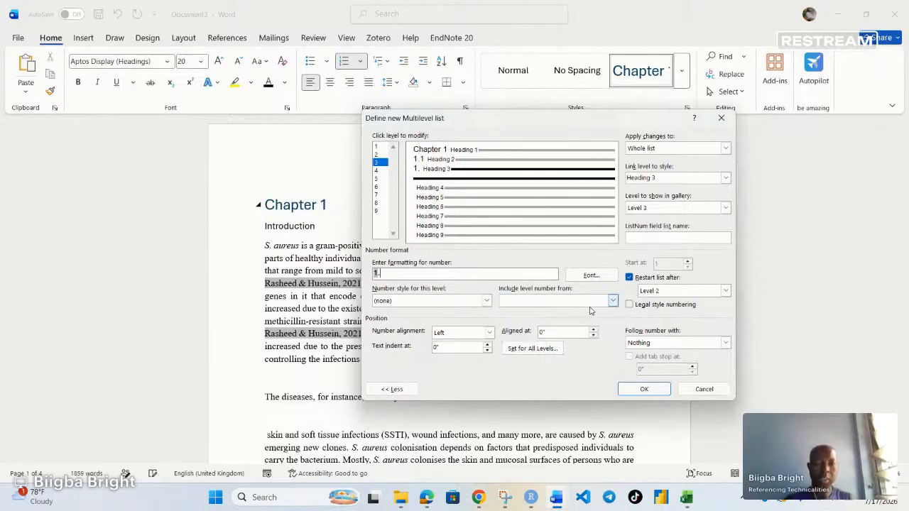
click(614, 301)
click(544, 319)
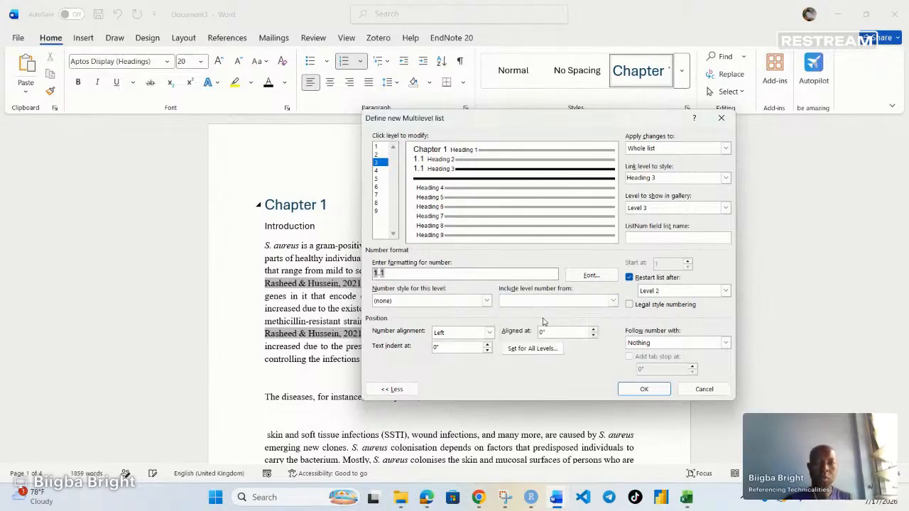
click(486, 301)
click(387, 320)
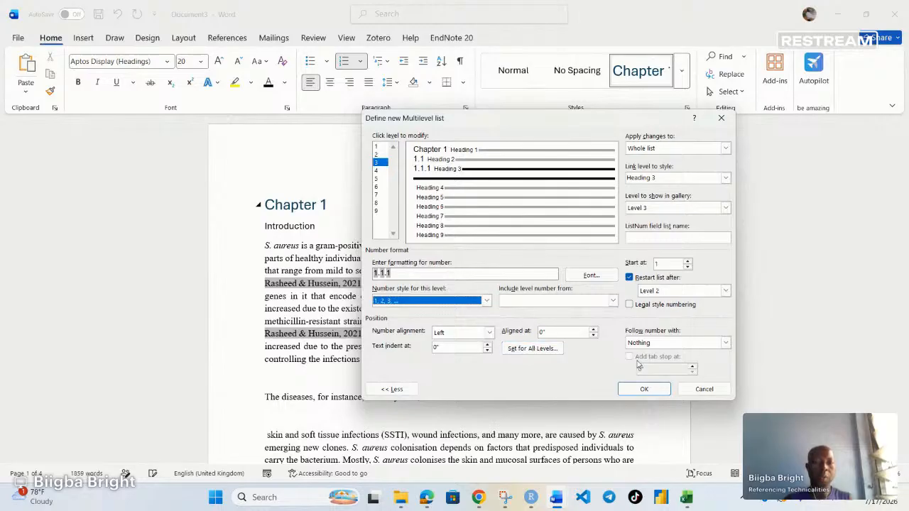
Follow the level 3 number with a space, return to level 1 and apply the multilevel list definition.
click(725, 344)
click(664, 359)
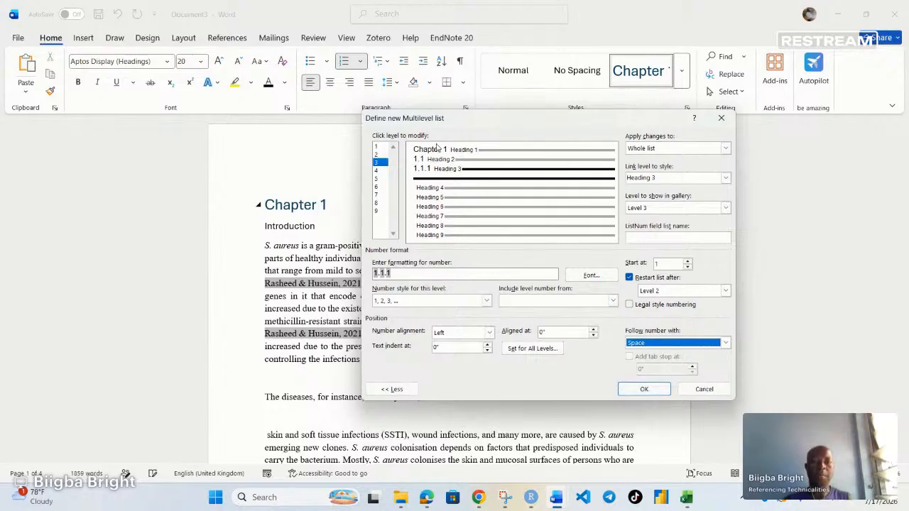
click(377, 148)
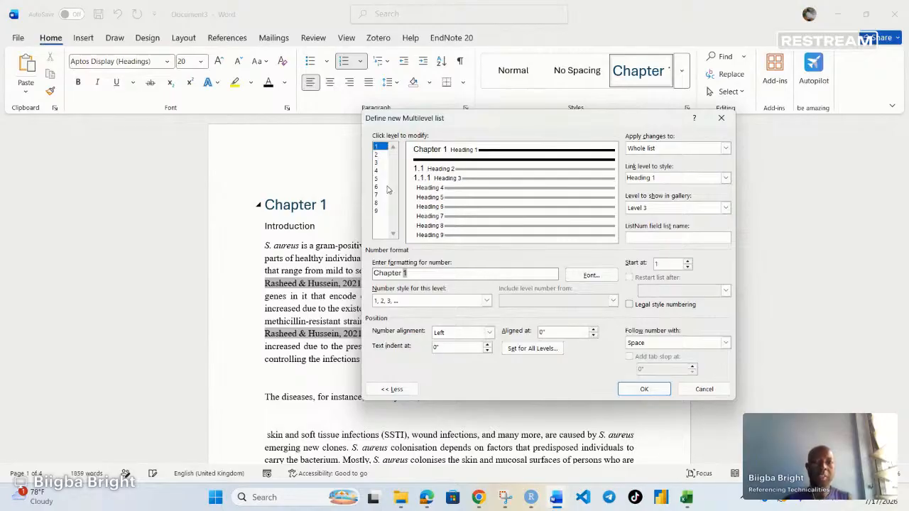
click(652, 391)
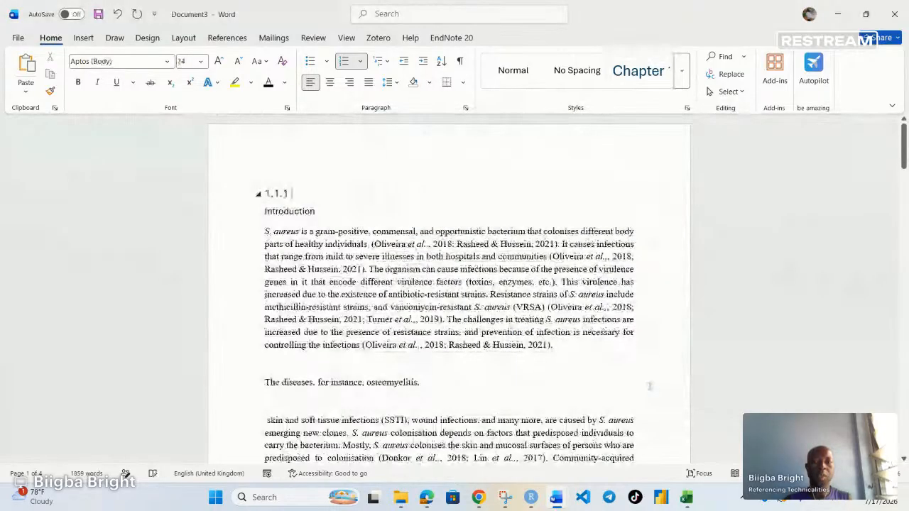
Replace the 1.1.1 number on the empty top line with the Chapter 1 heading style and apply Heading 2 to Introduction.
key(BackSpace)
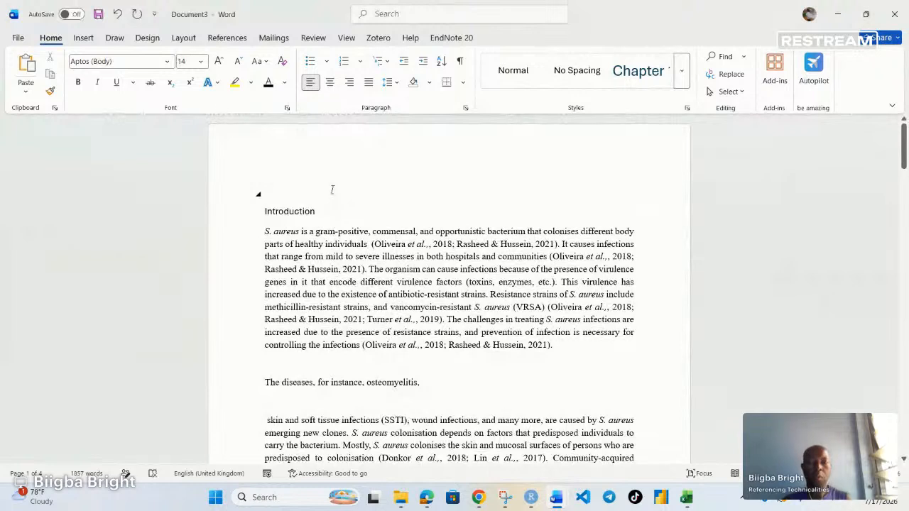
click(625, 69)
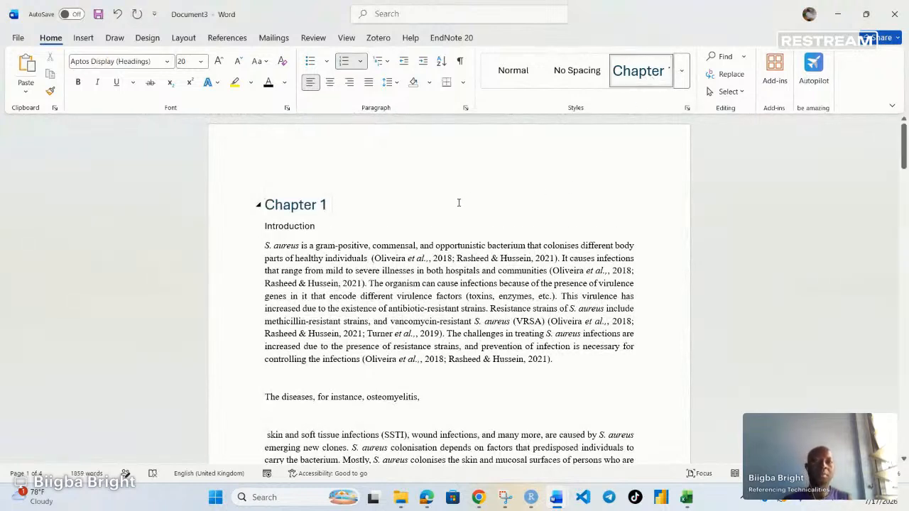
click(264, 226)
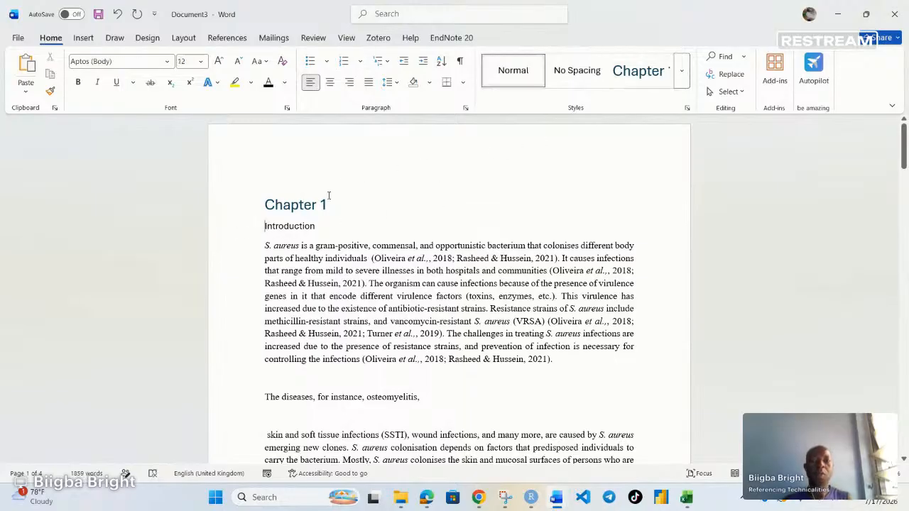
click(681, 80)
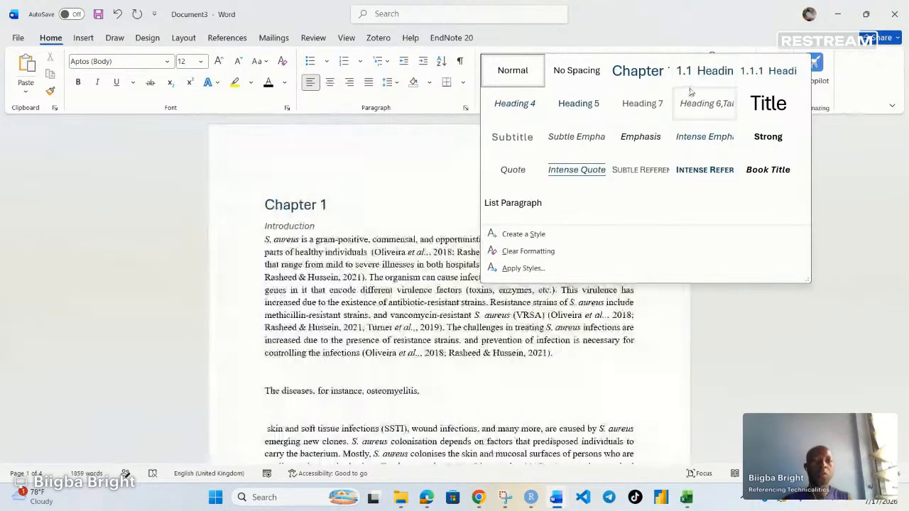
click(717, 80)
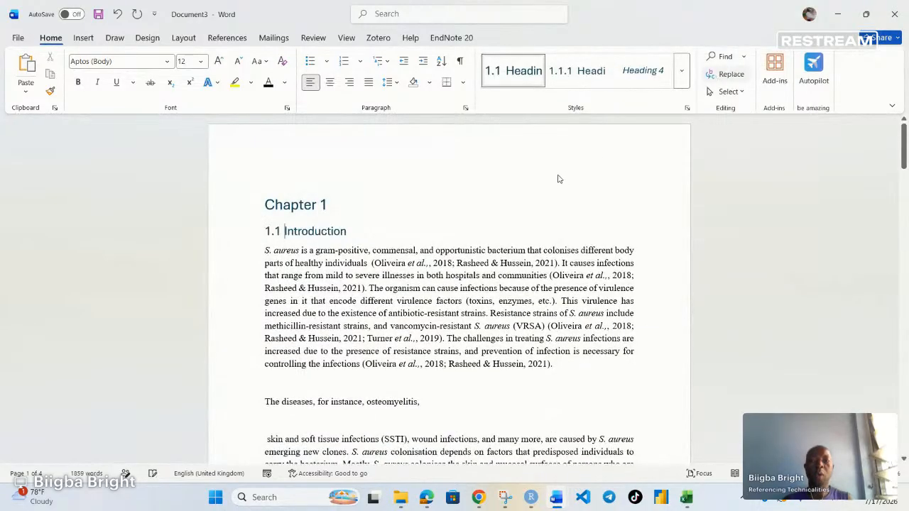
Apply the Heading 2 style to the line "The diseases, for instance, osteomyelitis," and to "Morphology of S. aureus".
click(268, 402)
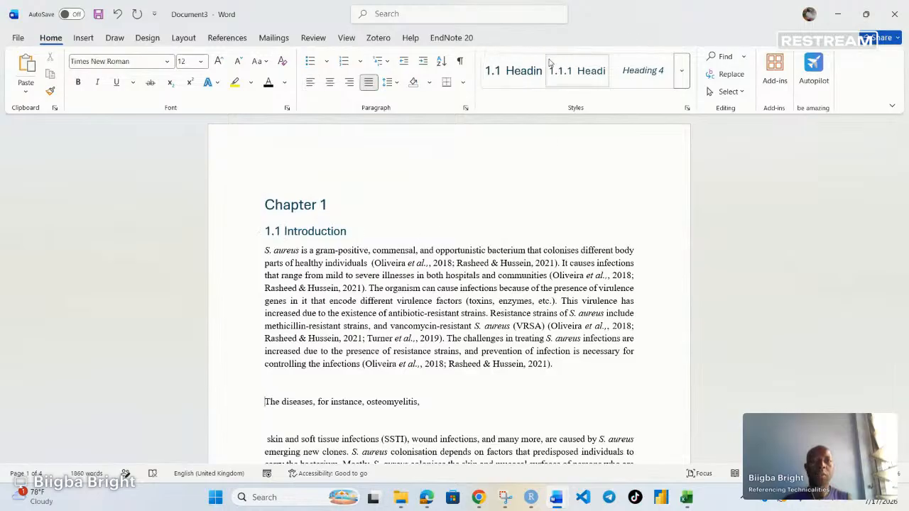
click(524, 78)
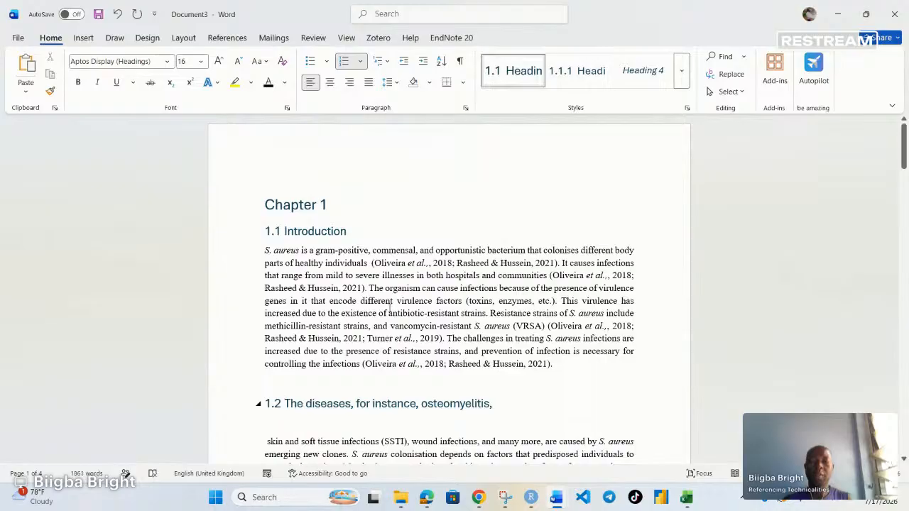
scroll(421, 324, down, 1)
scroll(421, 324, down, 2)
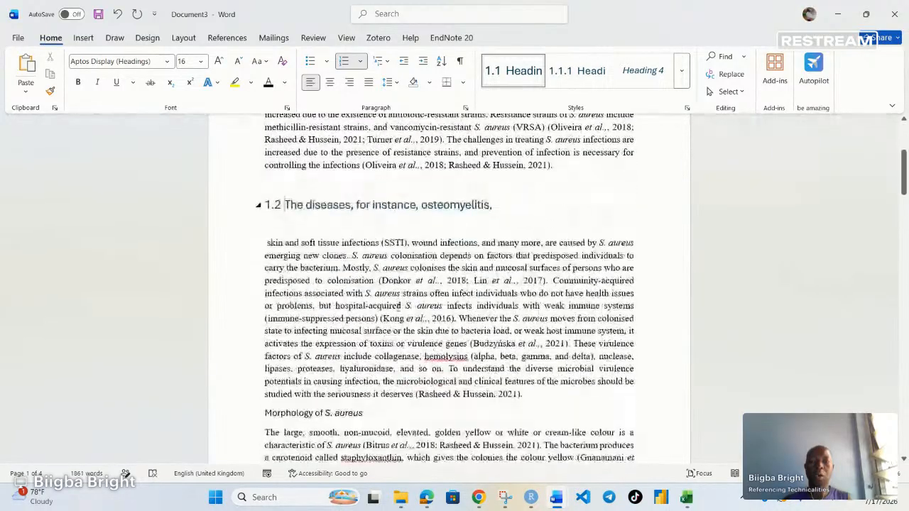
scroll(462, 253, down, 1)
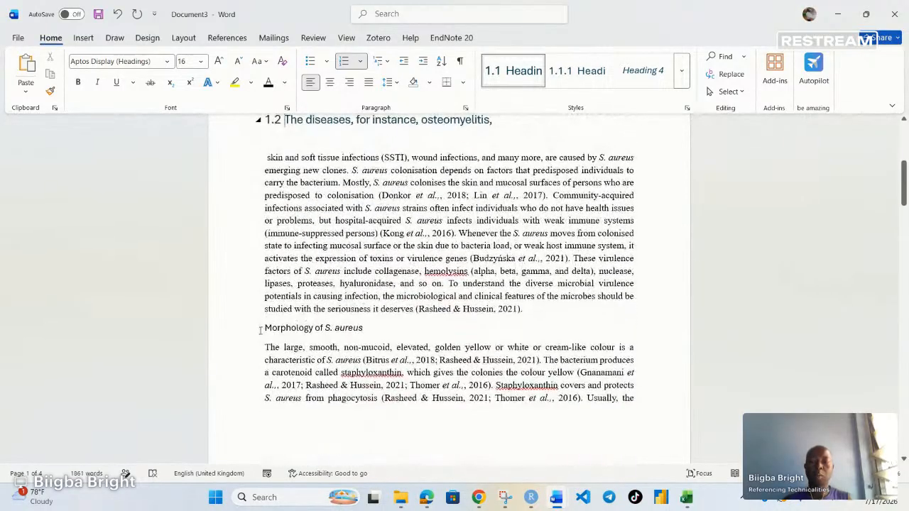
click(265, 327)
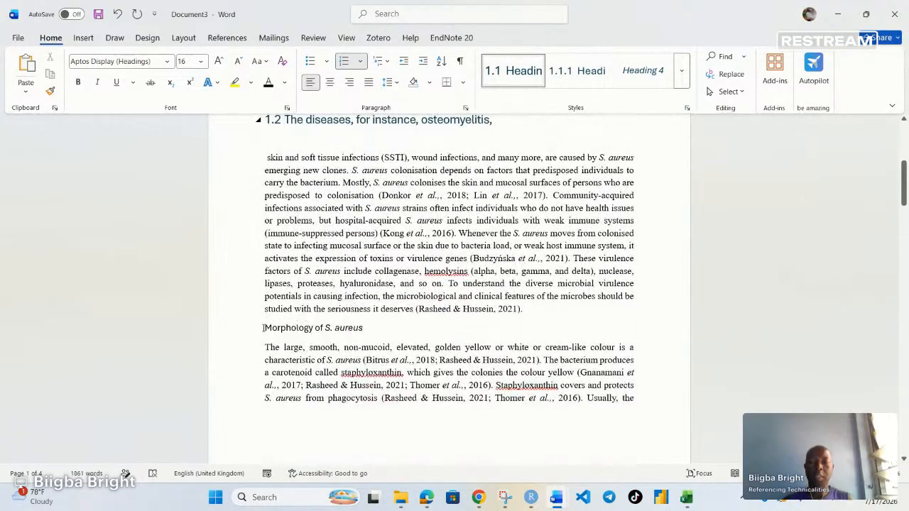
click(514, 71)
Apply the Heading 3 style to the line "Pathogenesis of S. aureus Infection".
scroll(350, 321, down, 1)
scroll(350, 321, down, 2)
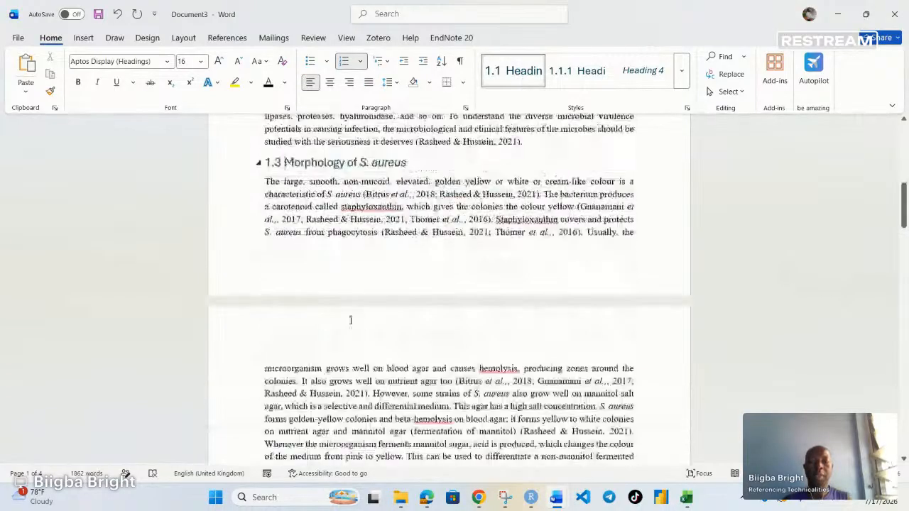
scroll(350, 321, down, 1)
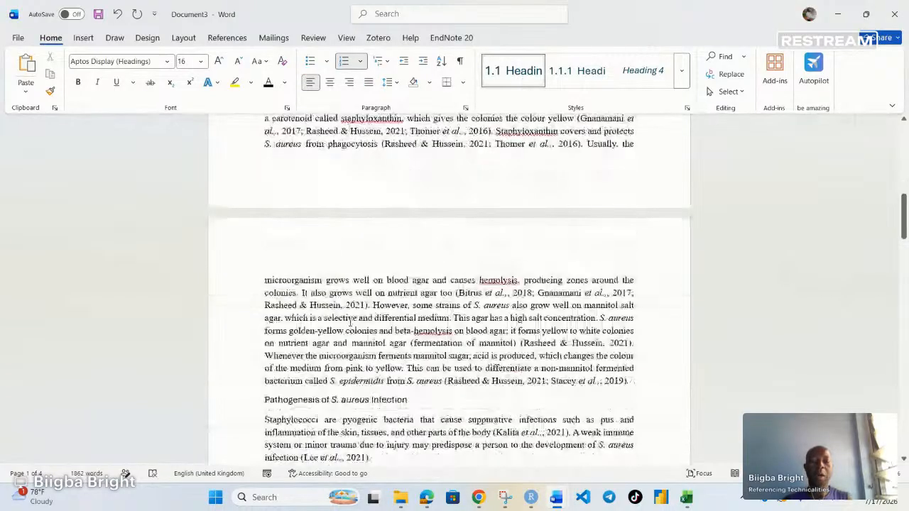
click(265, 401)
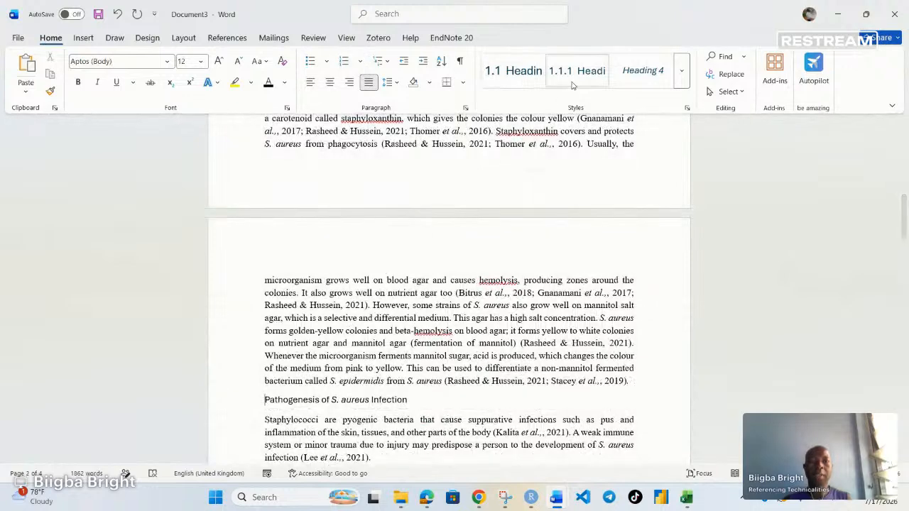
click(576, 70)
Modify the Heading 1 style to use Times New Roman at 14 pt.
scroll(399, 341, up, 2)
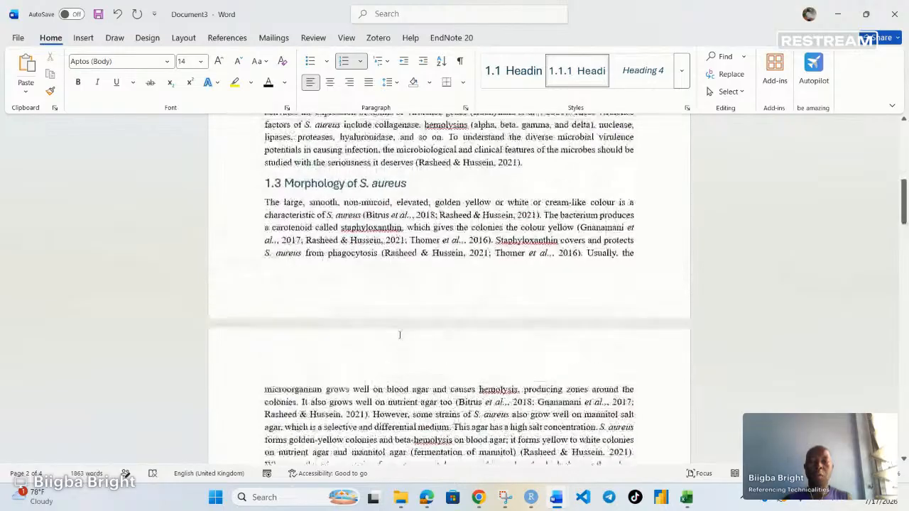
scroll(399, 335, up, 15)
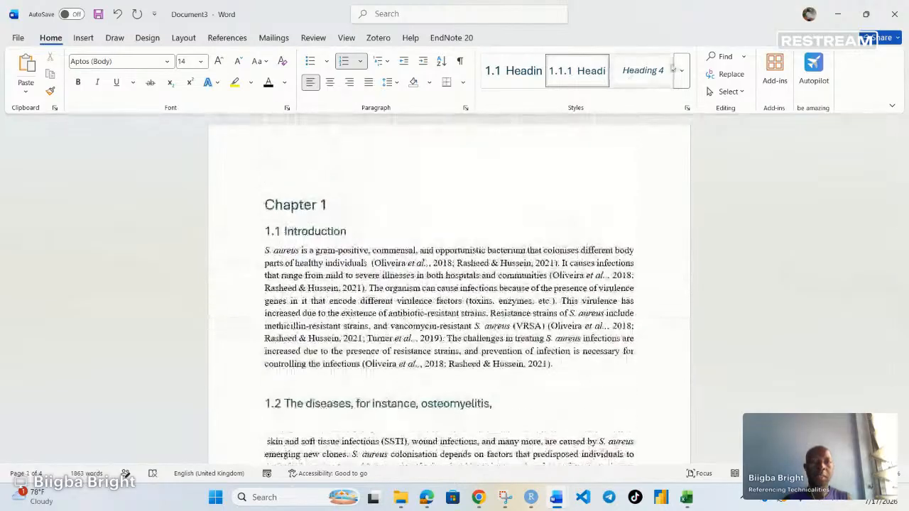
click(680, 71)
right_click(639, 74)
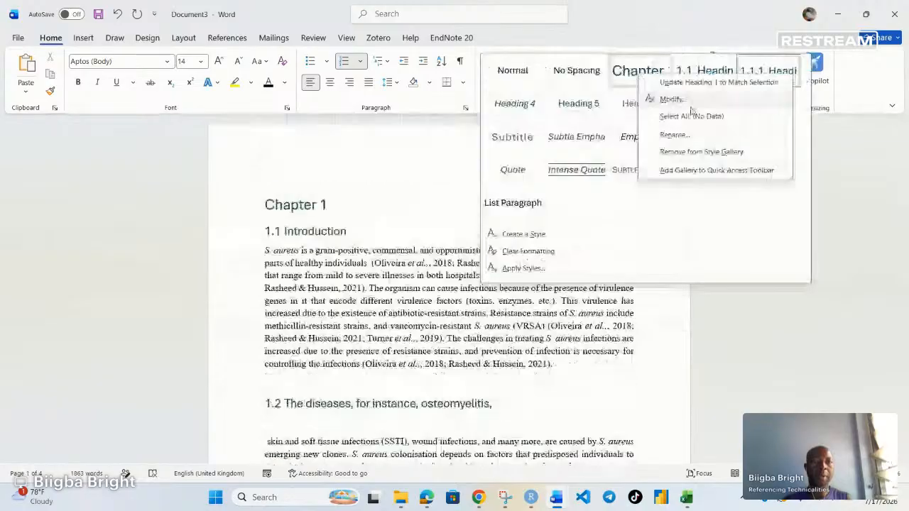
click(674, 99)
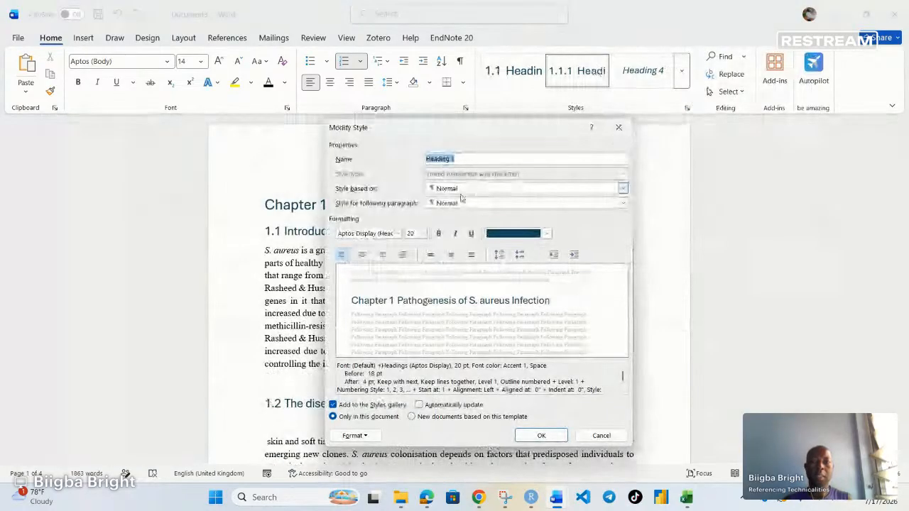
click(398, 233)
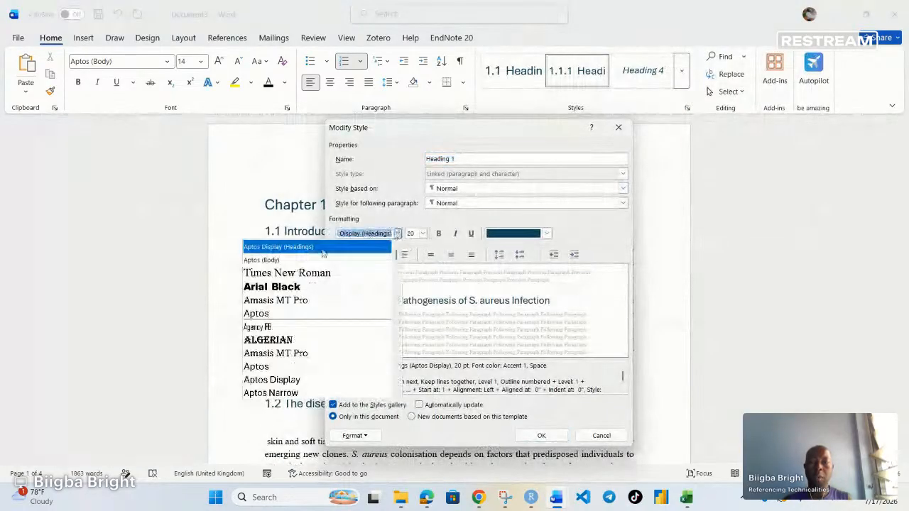
click(294, 274)
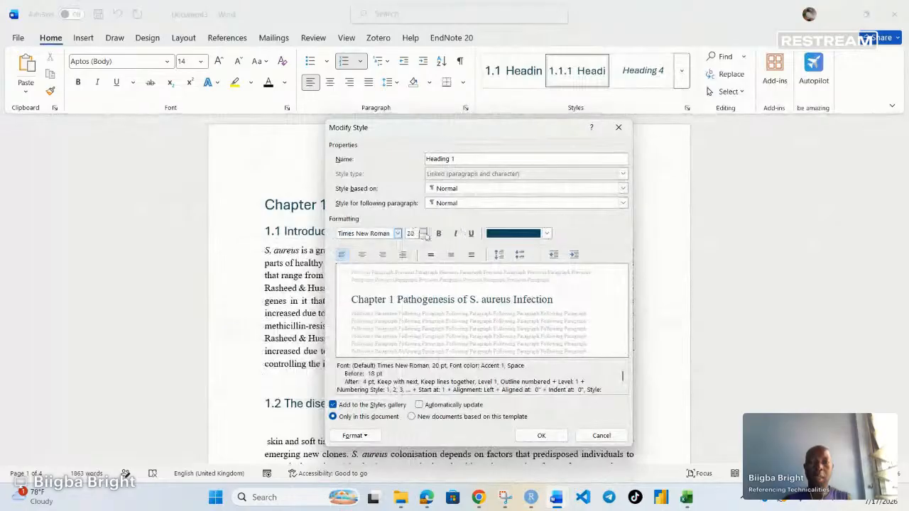
click(422, 233)
click(410, 285)
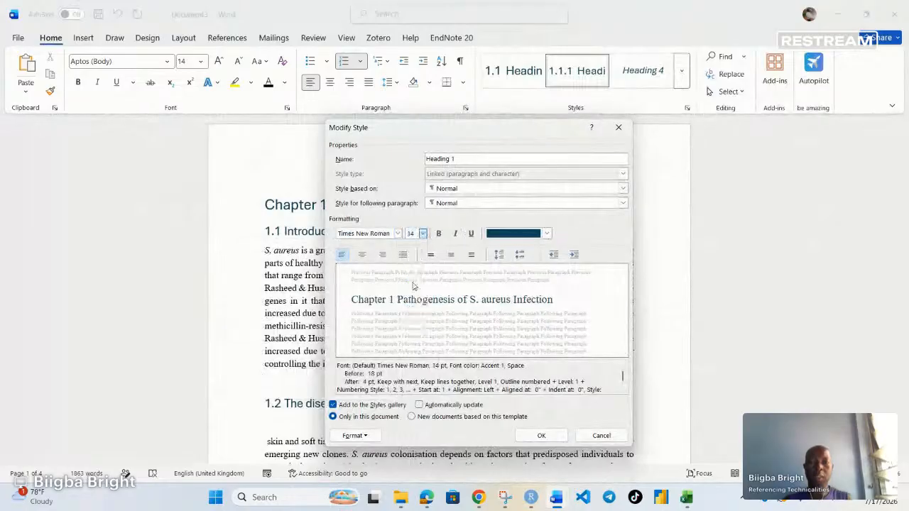
Give the Heading 1 style centred alignment, single line spacing and black text, and apply the changes.
click(362, 254)
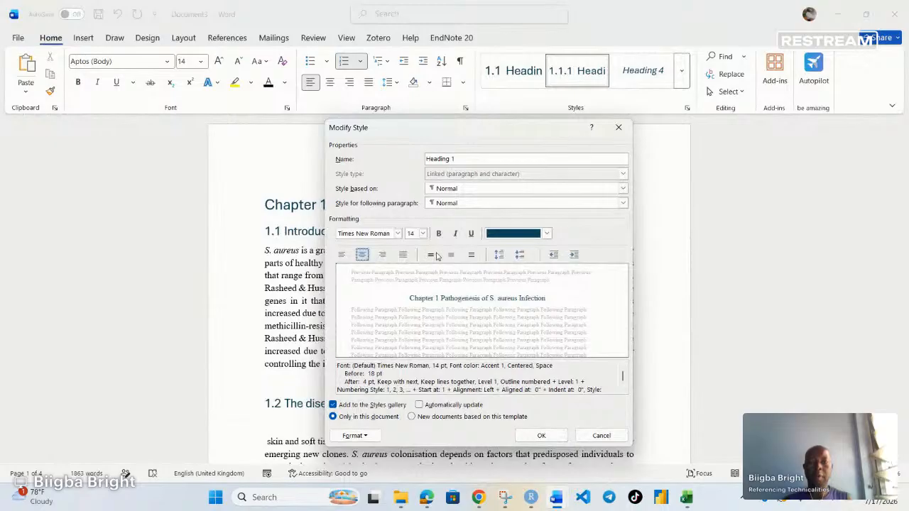
click(431, 255)
click(546, 233)
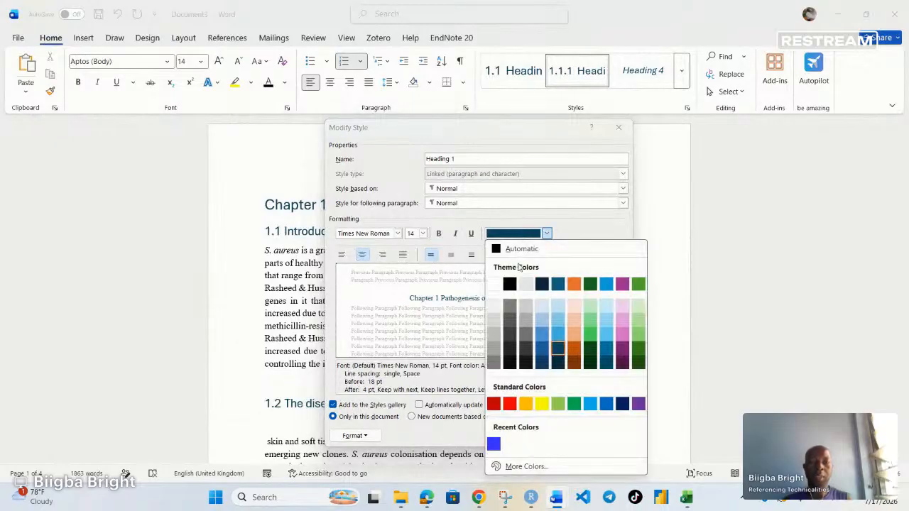
click(509, 284)
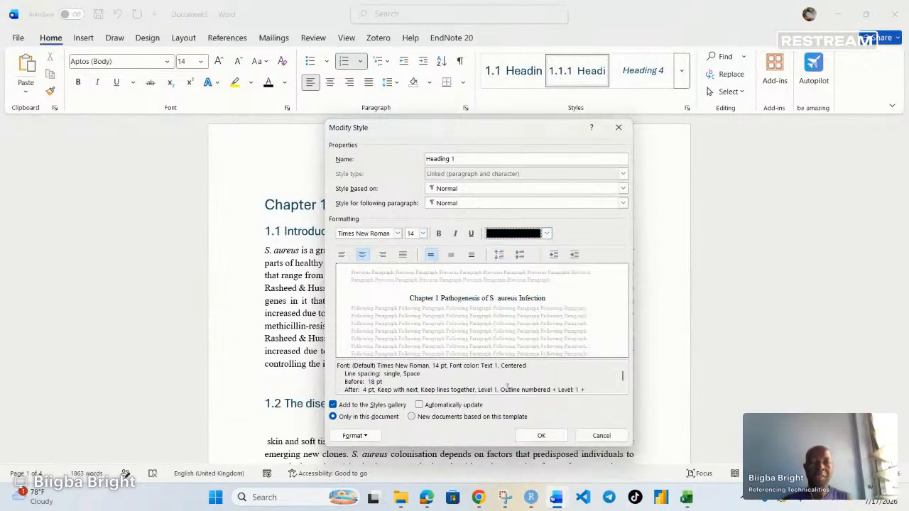
click(542, 435)
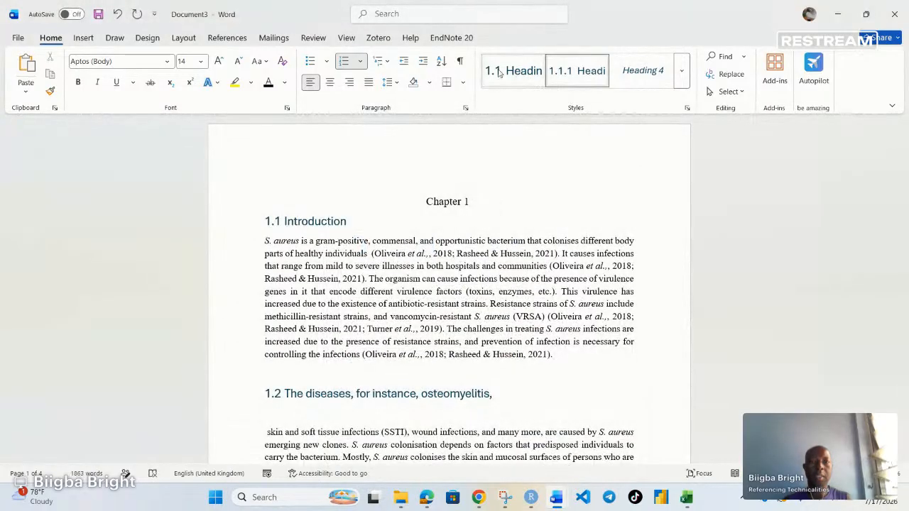
Reopen the Heading 1 style and set it to update automatically.
click(681, 70)
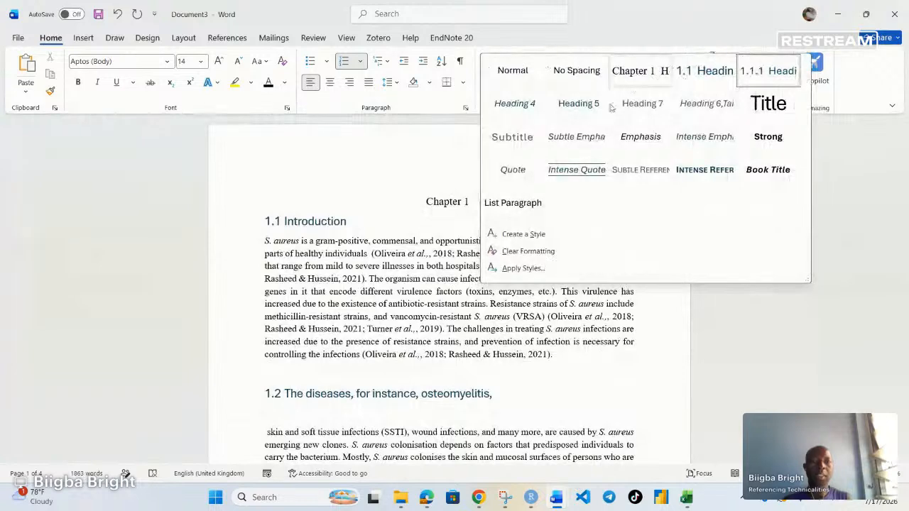
right_click(631, 73)
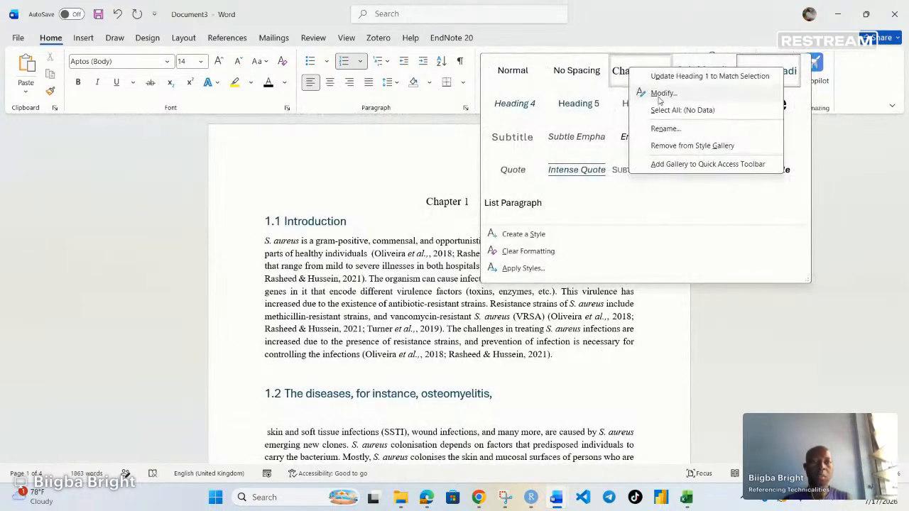
click(662, 93)
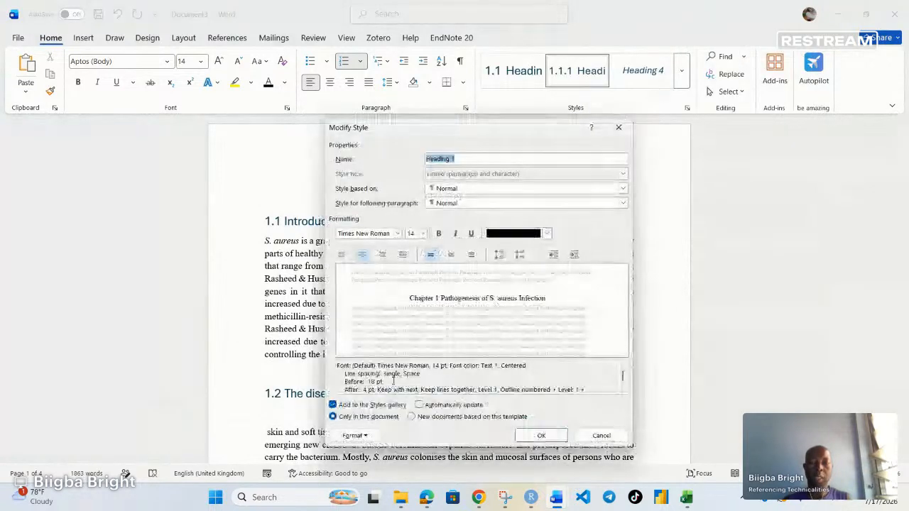
click(419, 404)
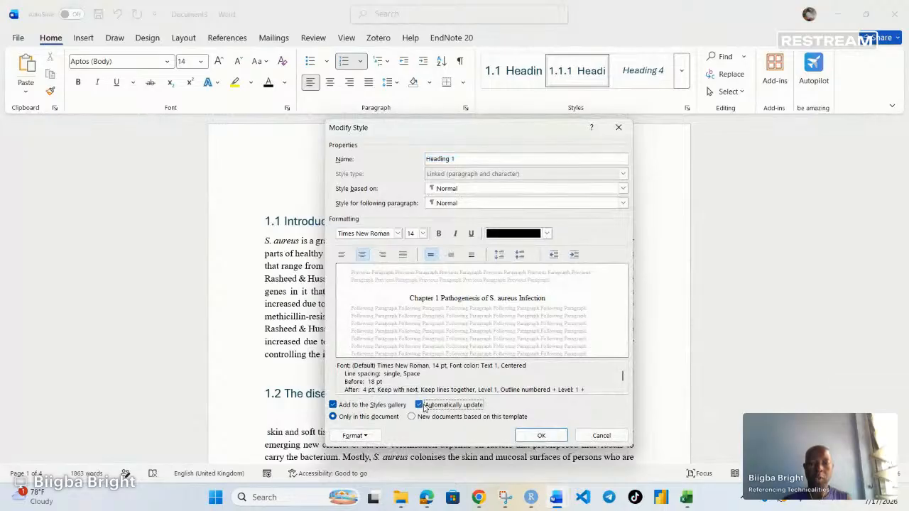
click(540, 435)
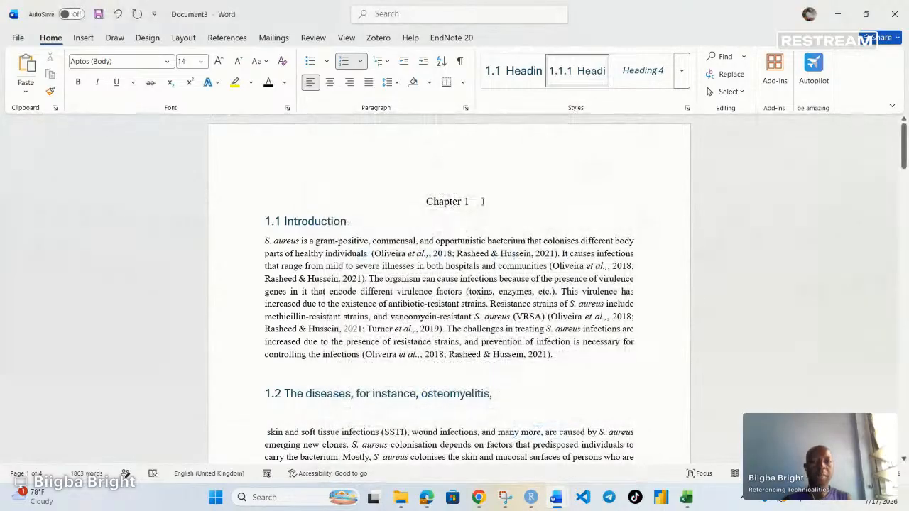
Modify the Heading 2 style to use Times New Roman at 12 pt.
right_click(513, 77)
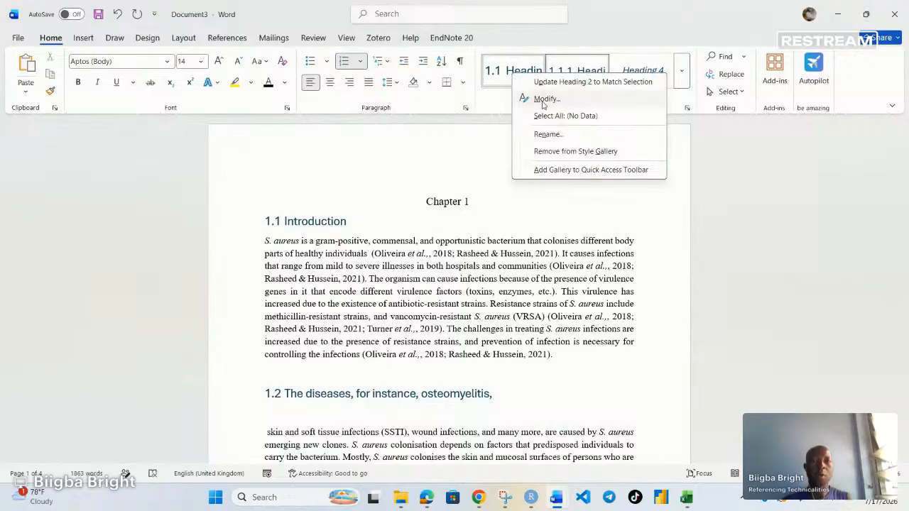
click(532, 97)
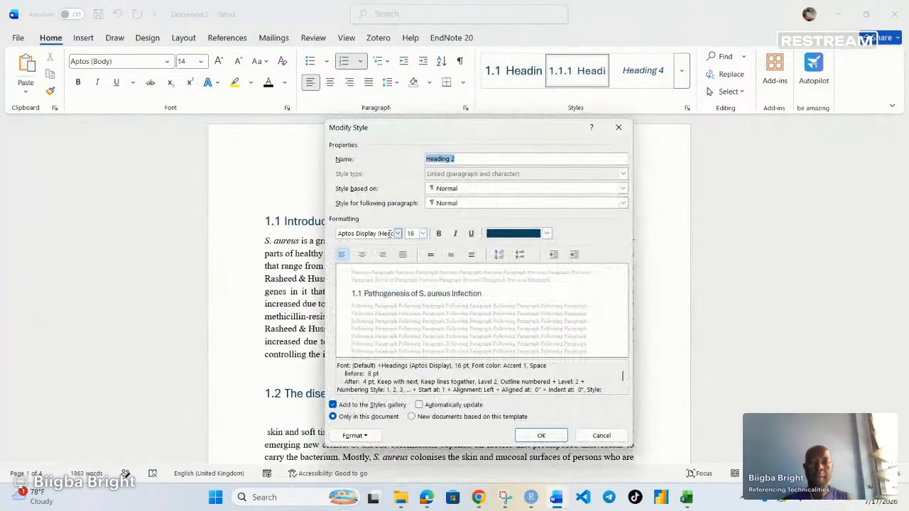
click(397, 238)
click(341, 270)
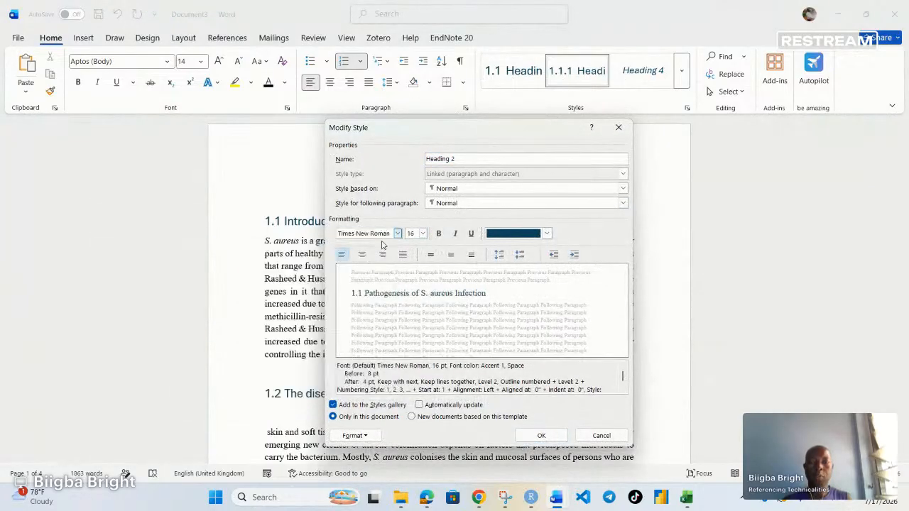
click(424, 233)
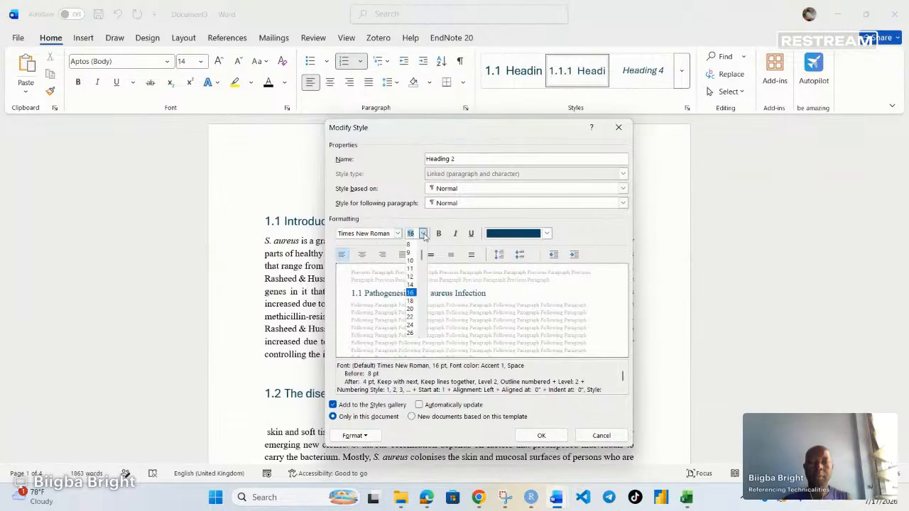
click(411, 277)
Give the Heading 2 style the Automatic font colour and bold text, set it to update automatically, and apply the changes.
click(546, 232)
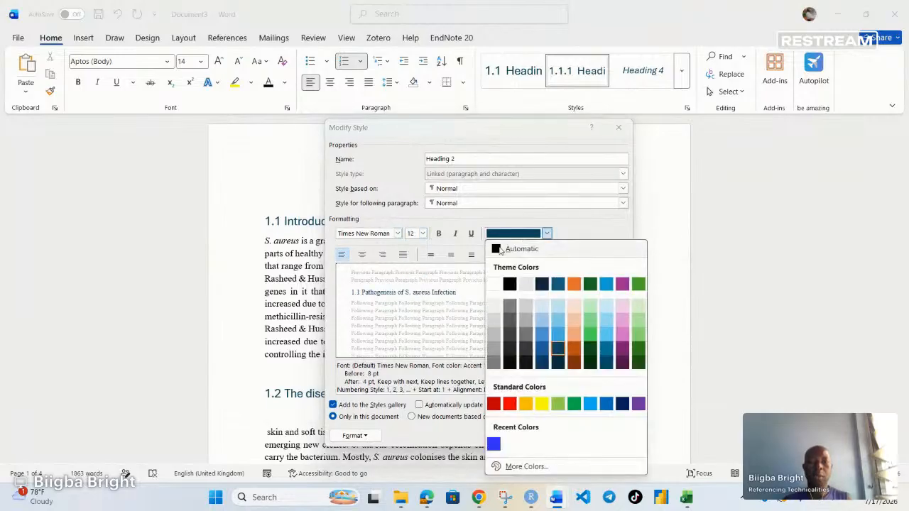
click(499, 250)
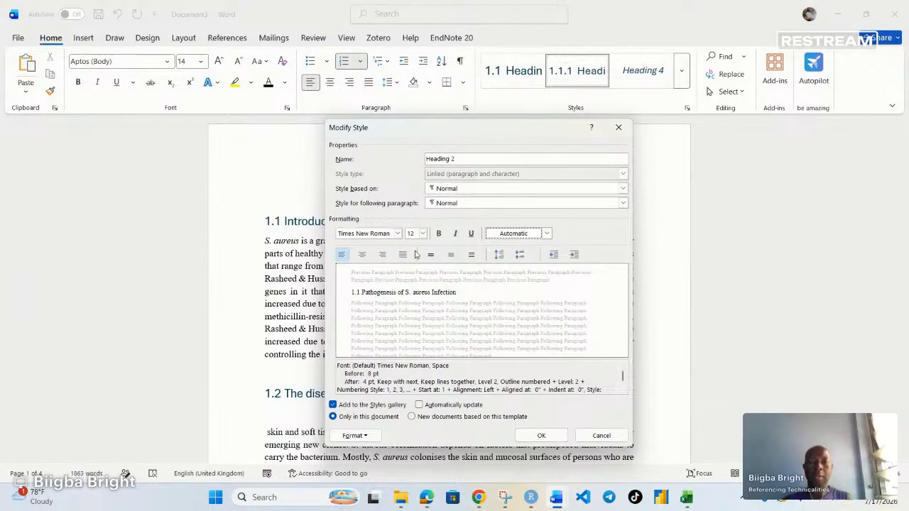
click(437, 234)
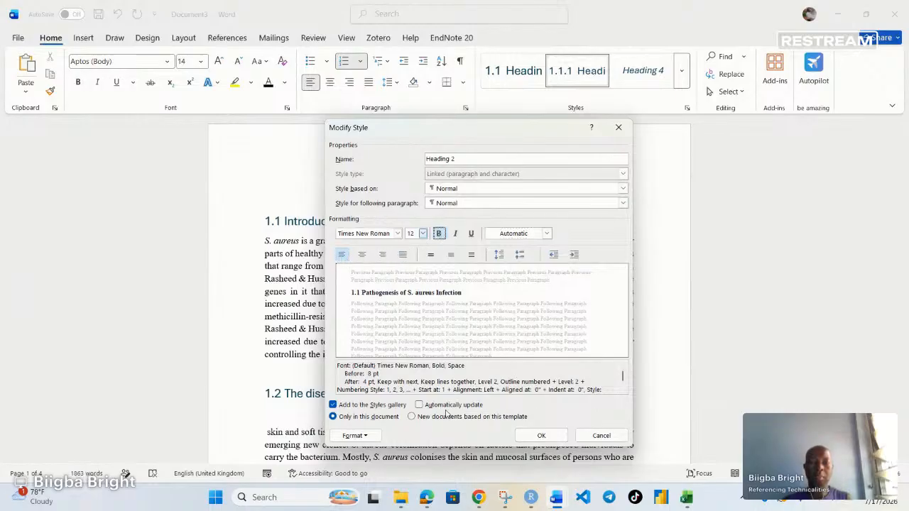
click(419, 405)
click(541, 435)
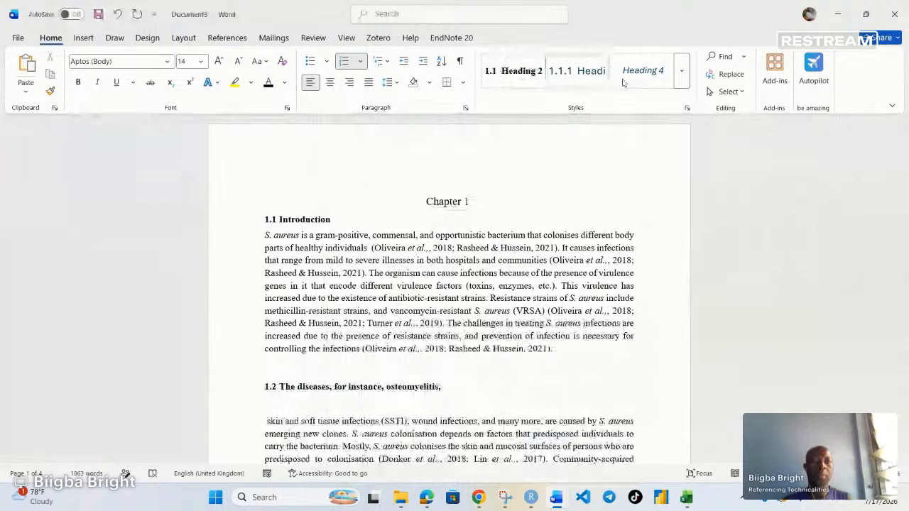
Make the Heading 1 style bold.
click(681, 70)
right_click(629, 73)
click(654, 95)
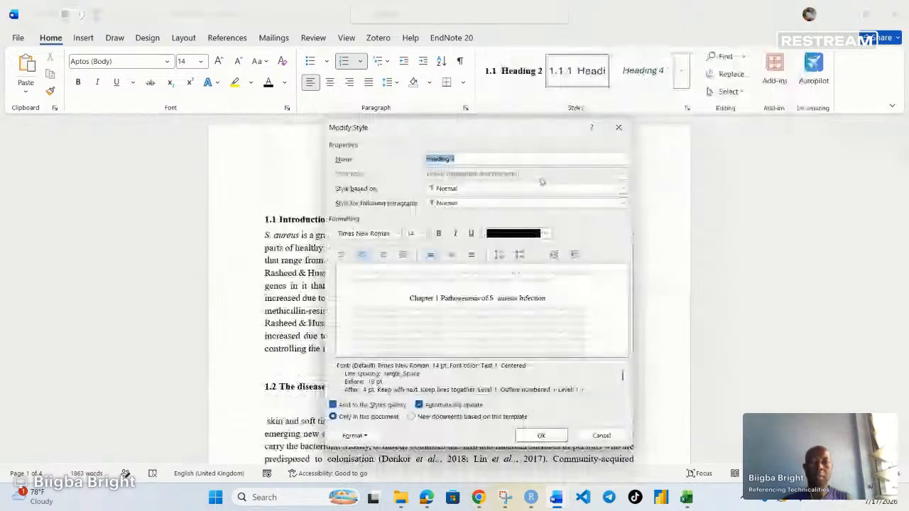
click(541, 435)
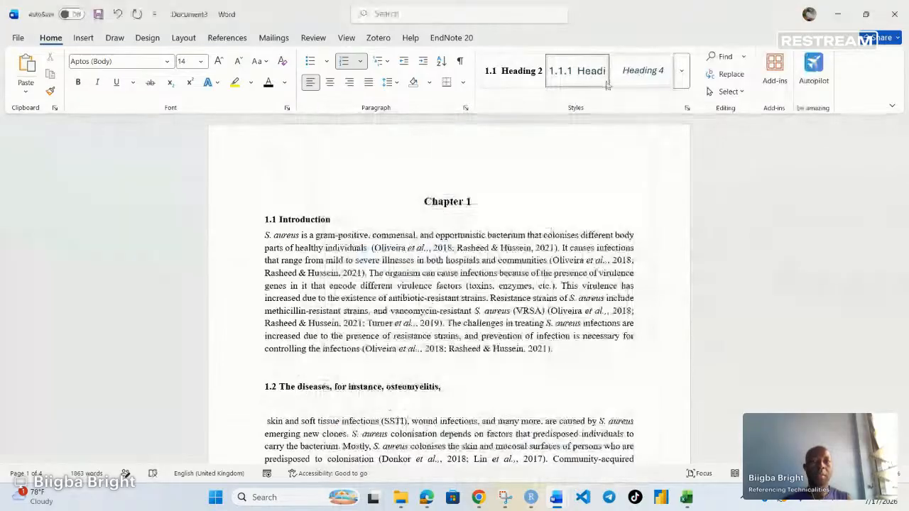
Modify the Heading 3 style to use Times New Roman at 12 pt.
right_click(578, 75)
click(590, 101)
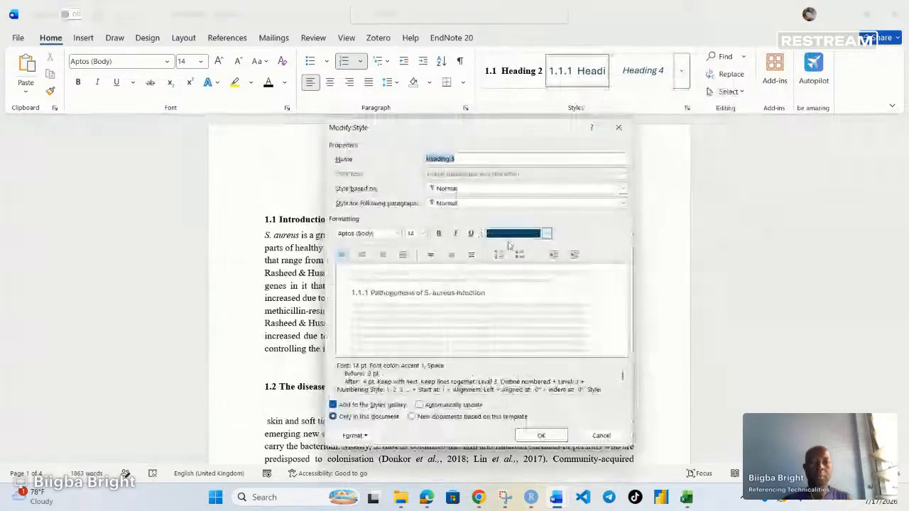
click(398, 233)
click(284, 272)
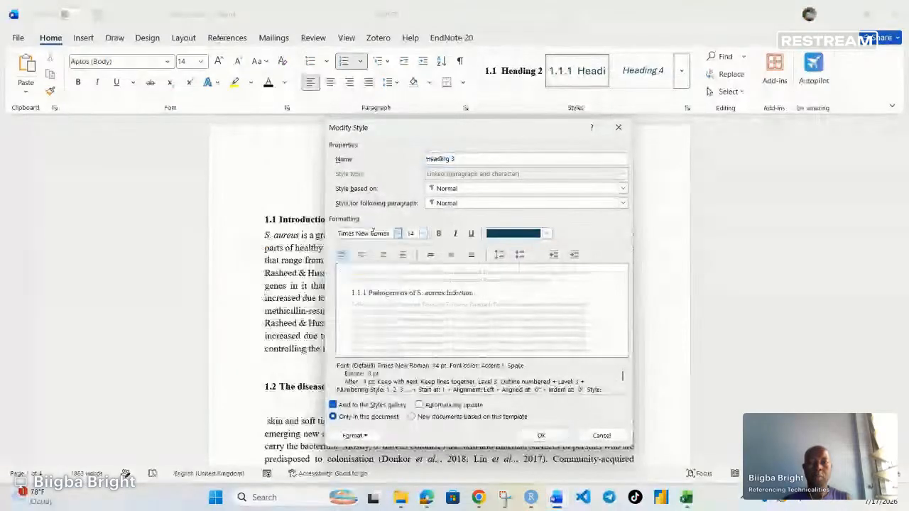
click(424, 233)
click(411, 268)
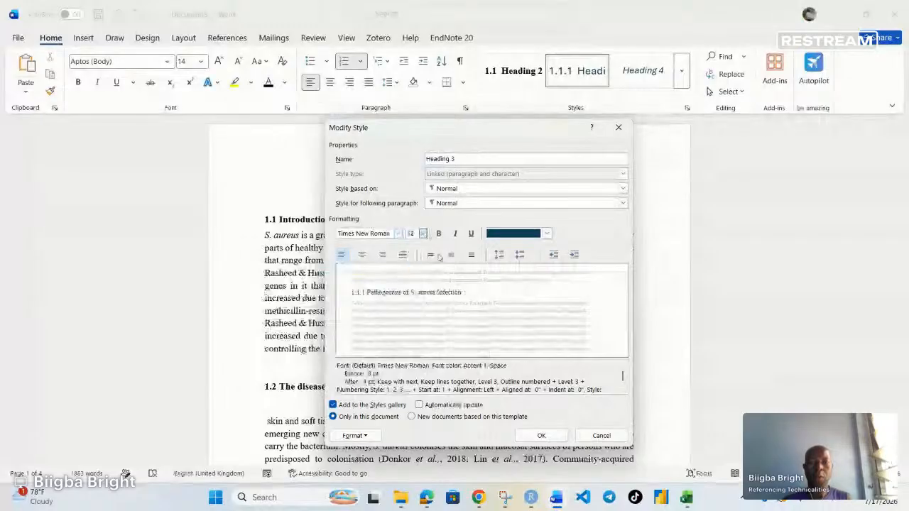
Give the Heading 3 style the Automatic font colour and bold text, set it to update automatically, and apply the changes.
click(547, 233)
click(515, 189)
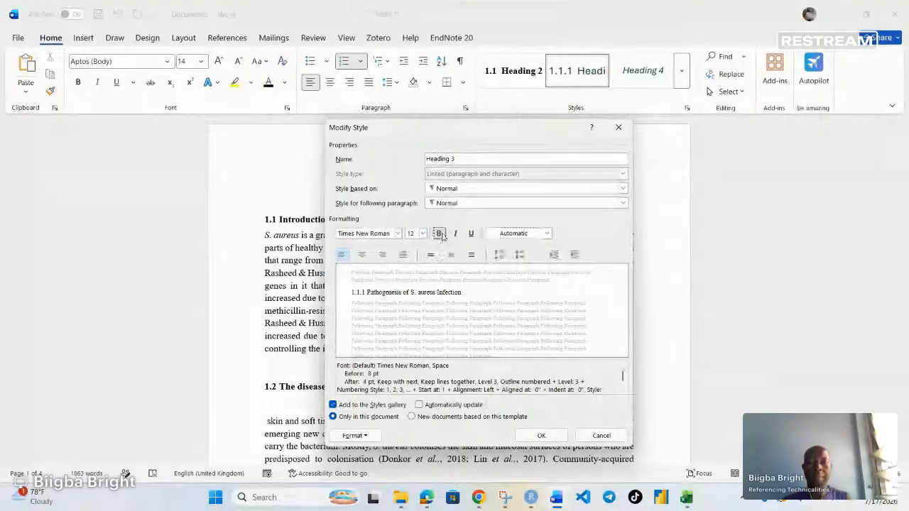
click(440, 234)
click(420, 406)
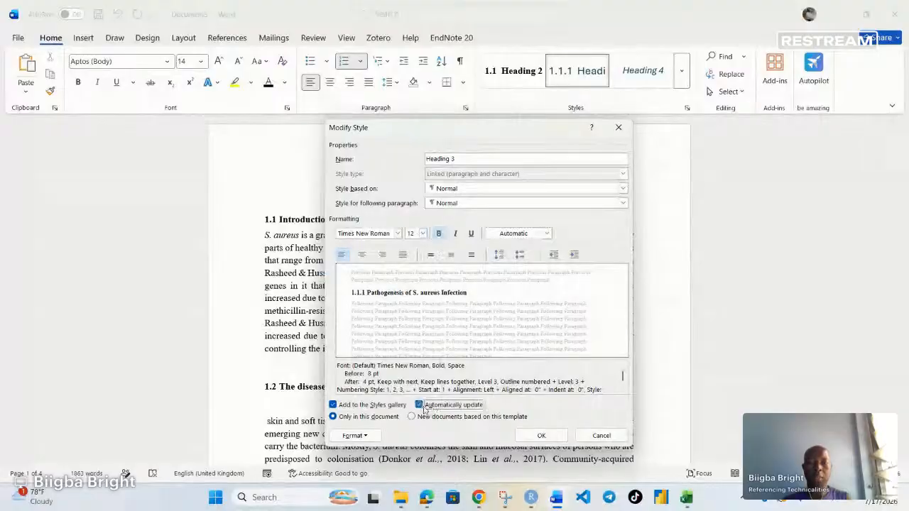
click(541, 435)
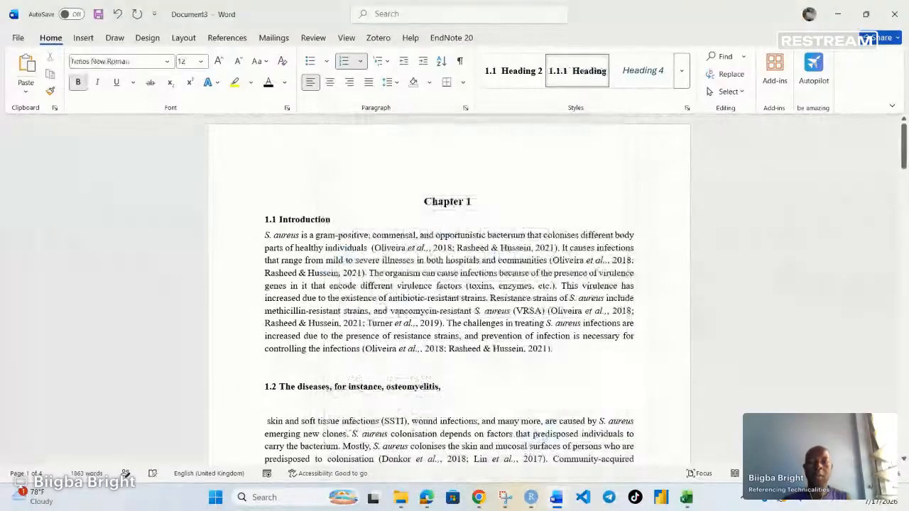
scroll(398, 315, down, 7)
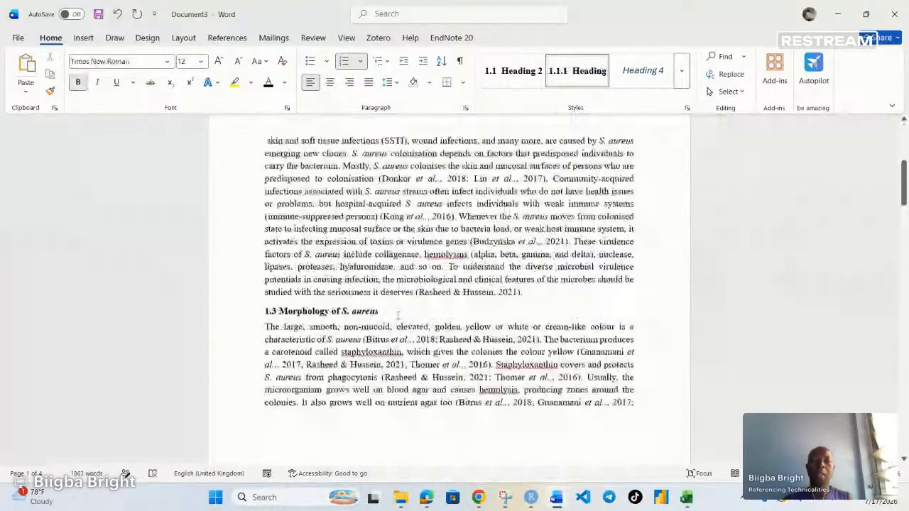
scroll(399, 315, up, 6)
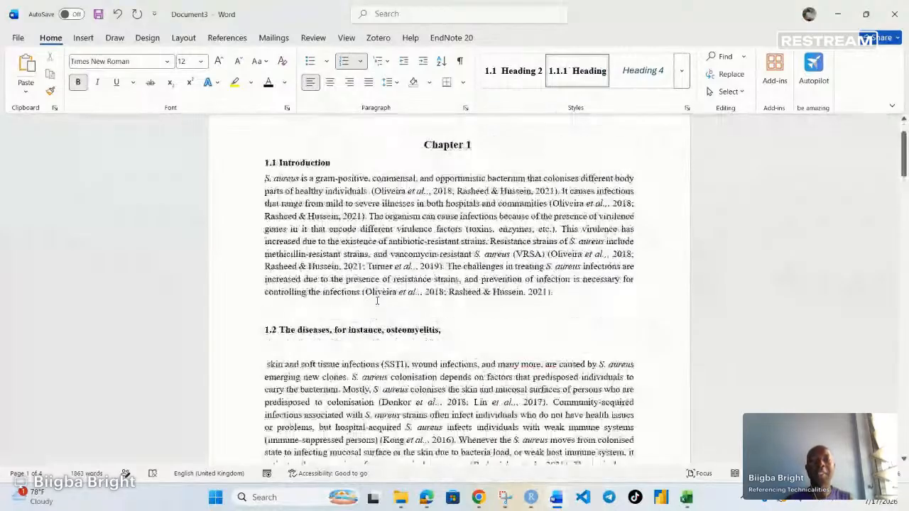
scroll(377, 300, up, 2)
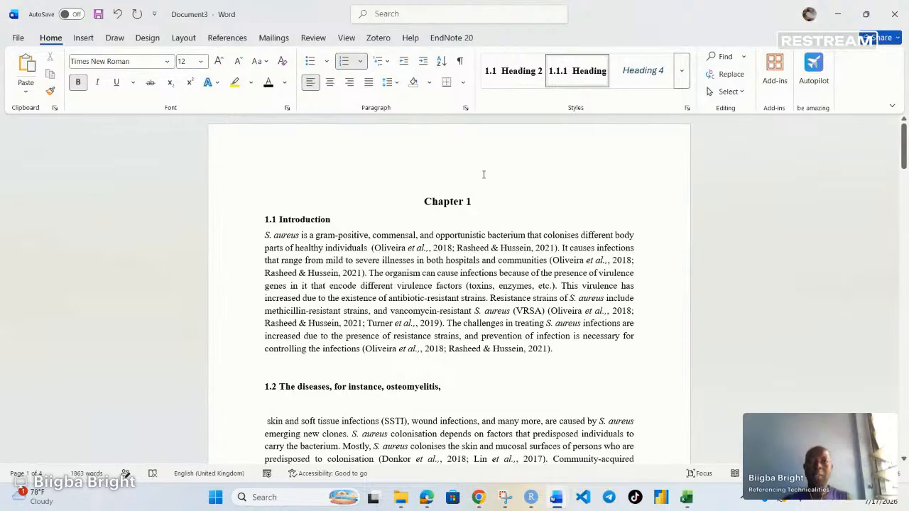
Try the Heading 1 chapter style on the "Pathogenesis of S. aureus Infection" heading and undo its chapter numbering.
click(681, 70)
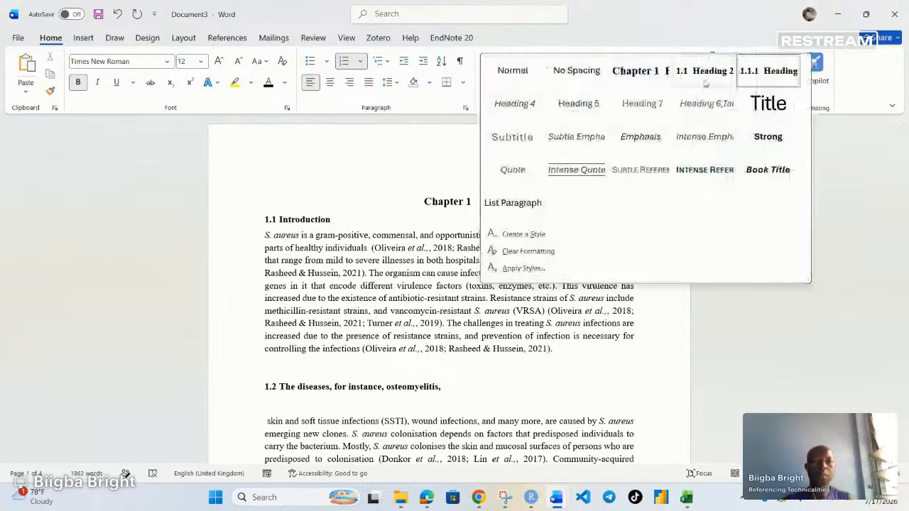
scroll(657, 80, down, 5)
click(656, 80)
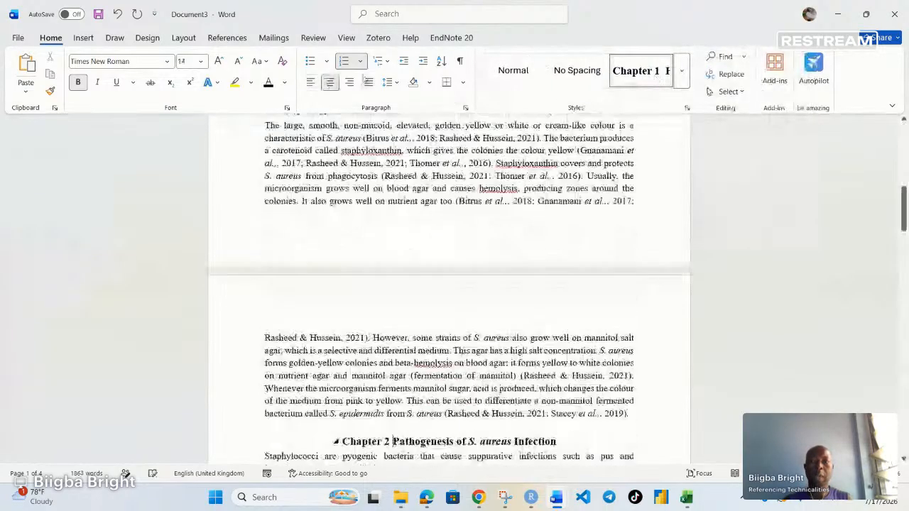
click(380, 61)
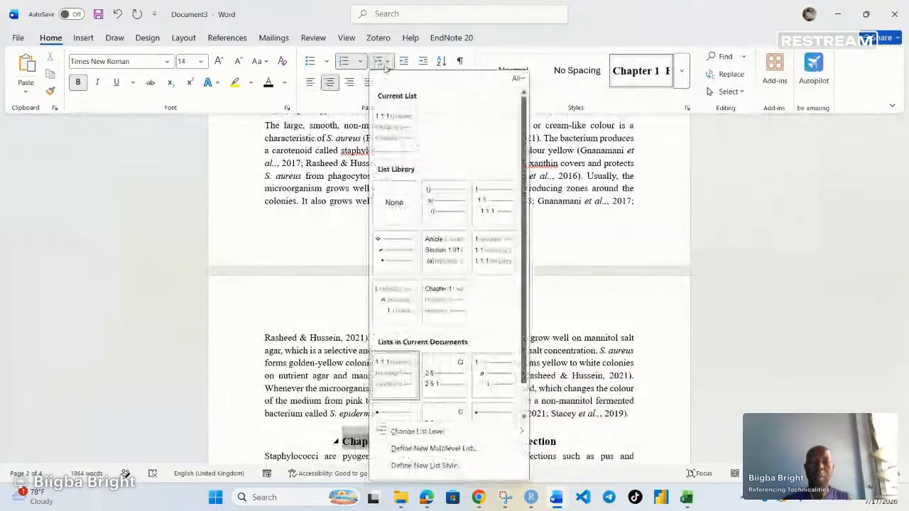
click(448, 450)
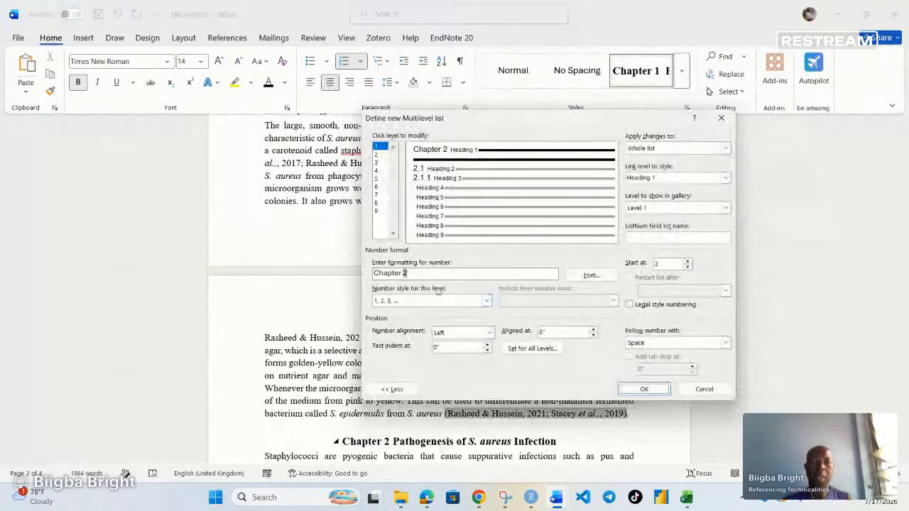
click(704, 389)
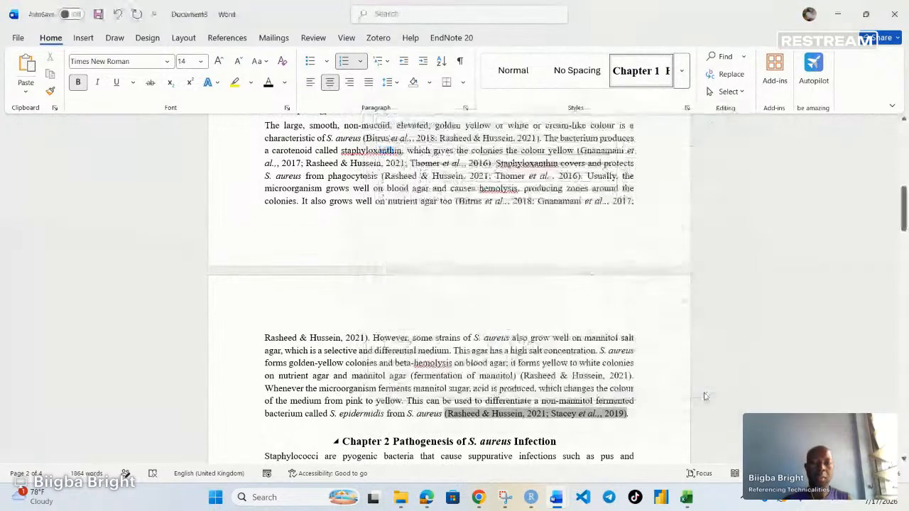
key(ctrl+z)
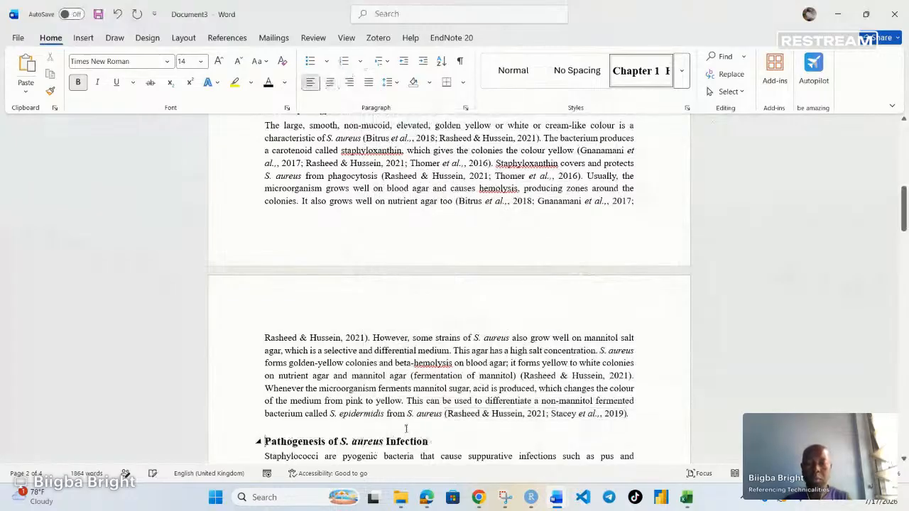
Redefine the multilevel list from the Chapter 1 heading so level 1 uses the "One, Two, Three ..." number style.
scroll(402, 408, up, 10)
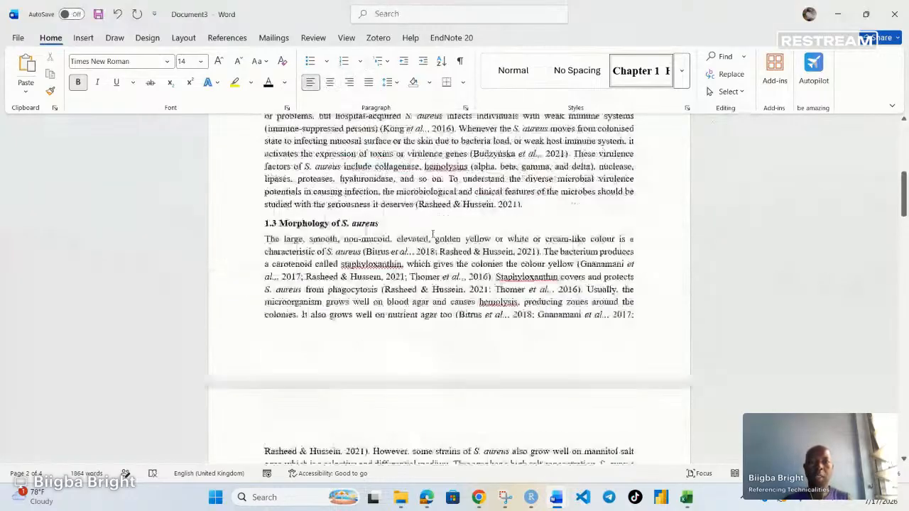
scroll(436, 210, up, 1)
click(437, 203)
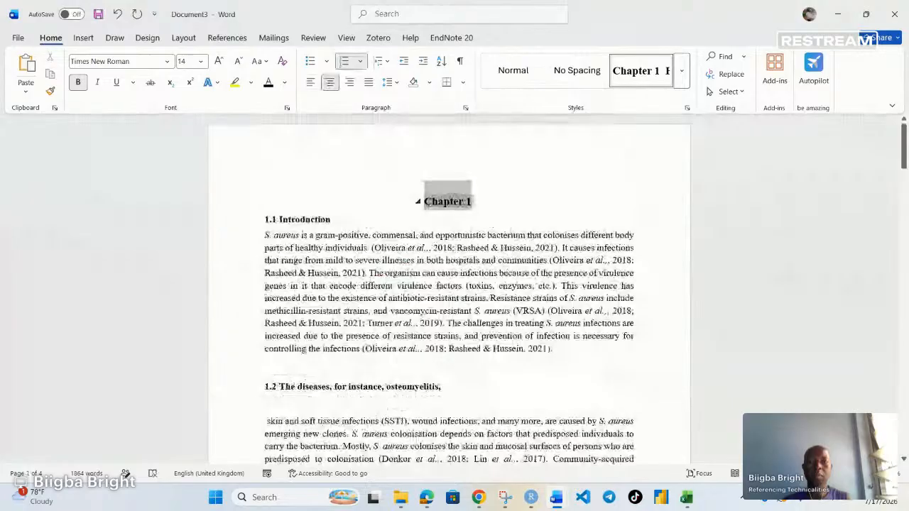
click(379, 61)
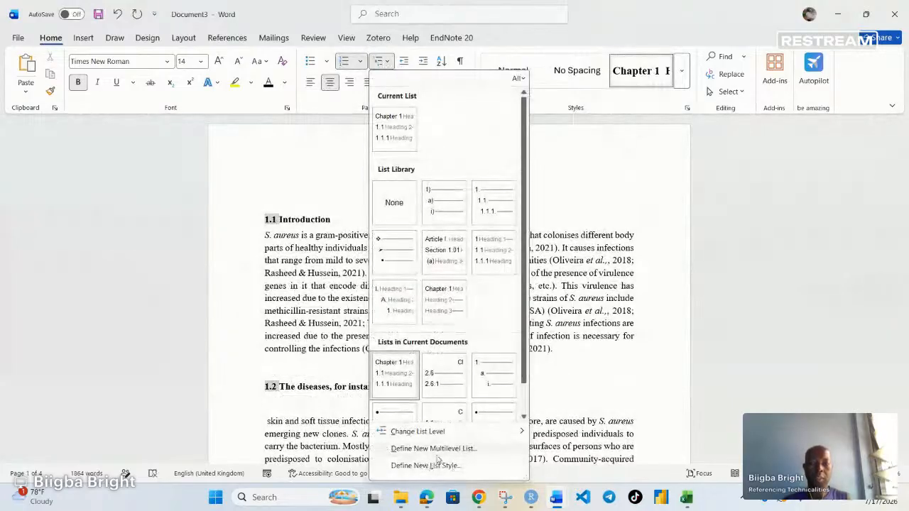
click(465, 449)
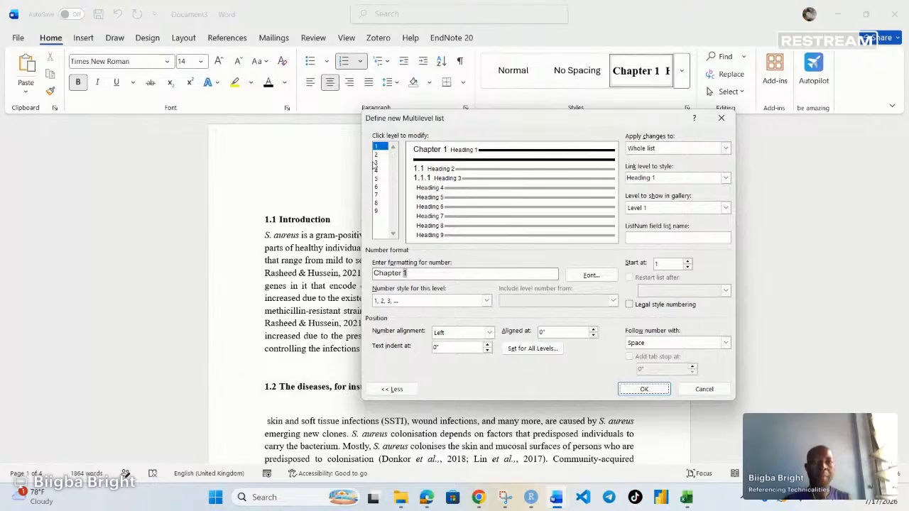
click(486, 301)
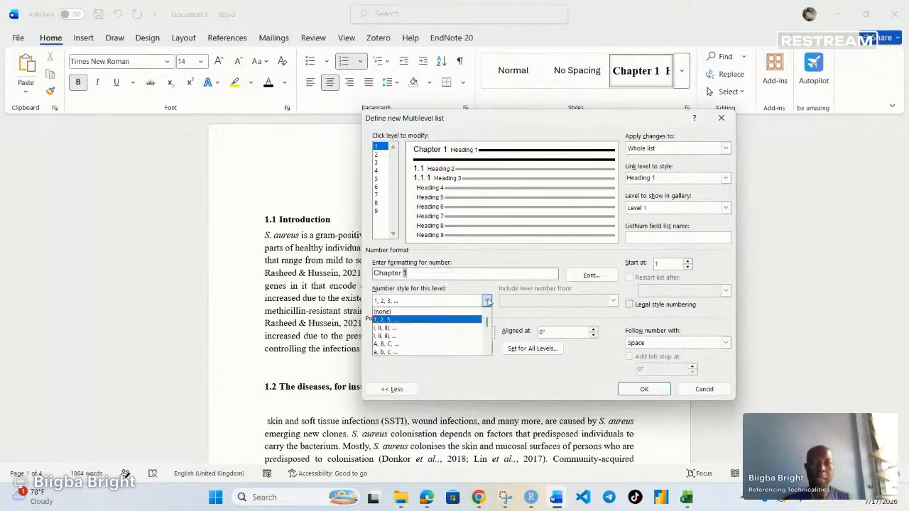
scroll(430, 328, down, 2)
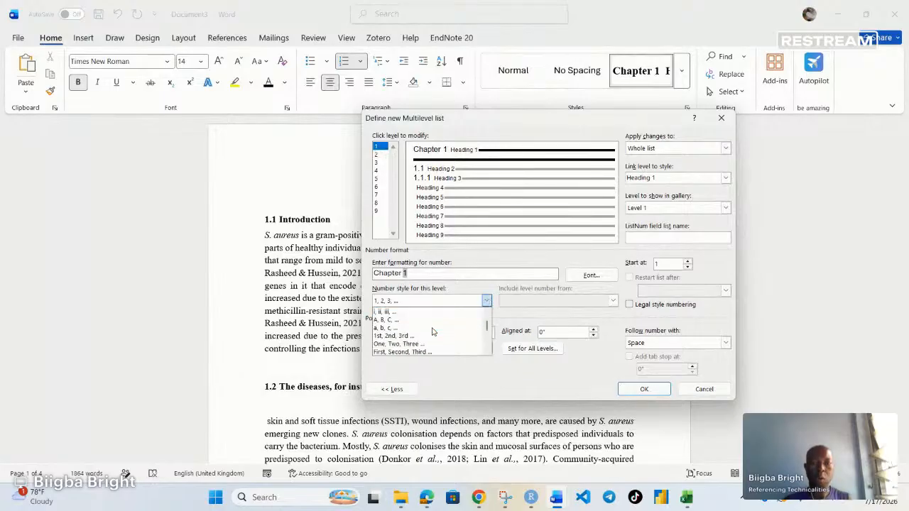
click(426, 343)
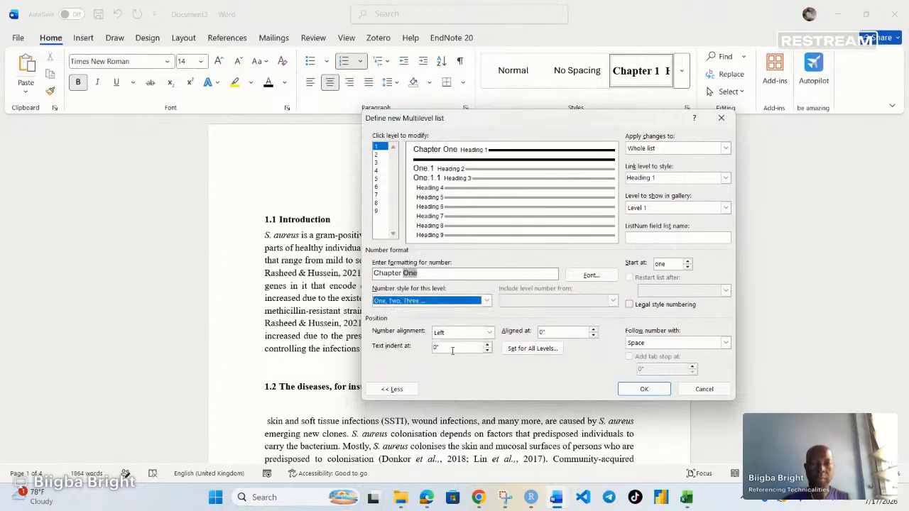
click(644, 390)
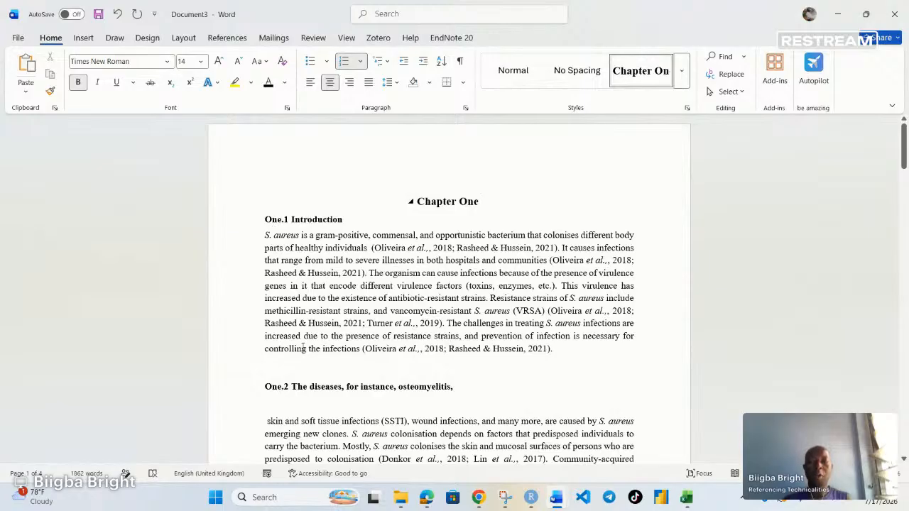
Insert a new paragraph above the "Pathogenesis of S. aureus Infection" heading and apply the Heading 1 style to it as Chapter Two.
scroll(347, 295, down, 3)
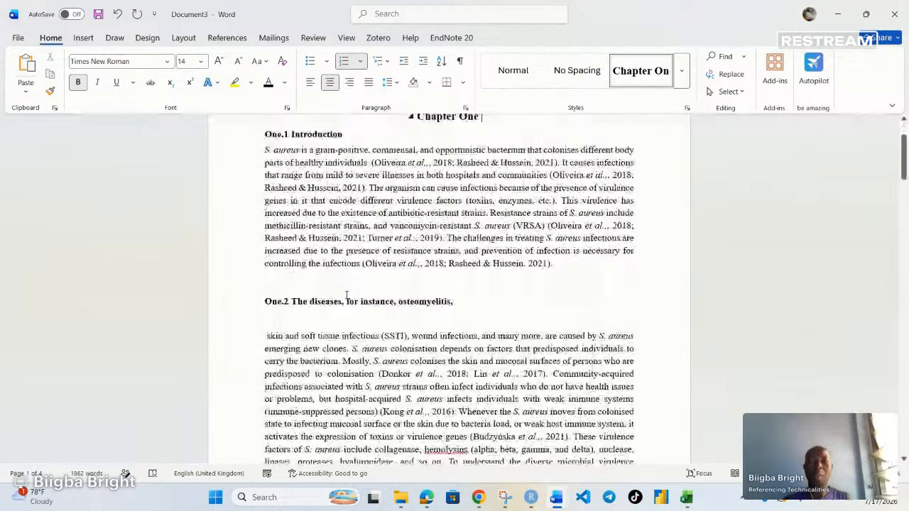
scroll(346, 295, down, 5)
scroll(338, 340, down, 2)
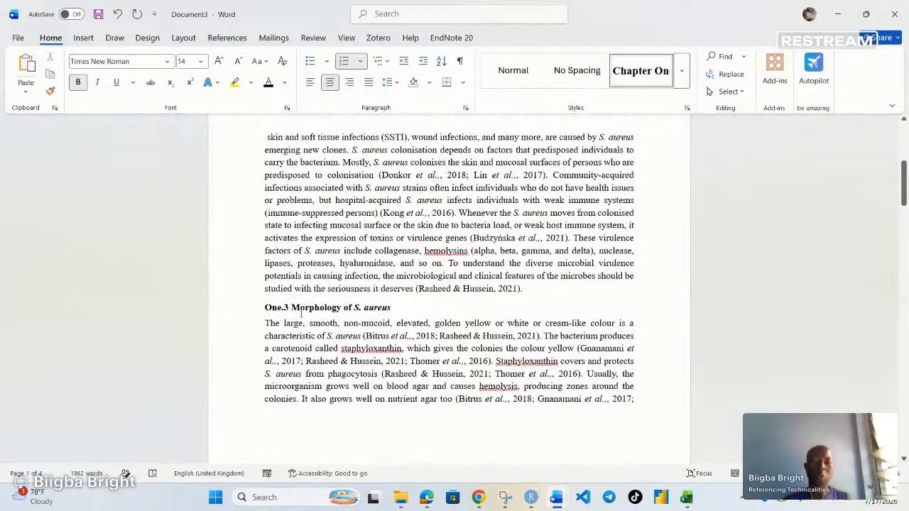
scroll(369, 325, down, 7)
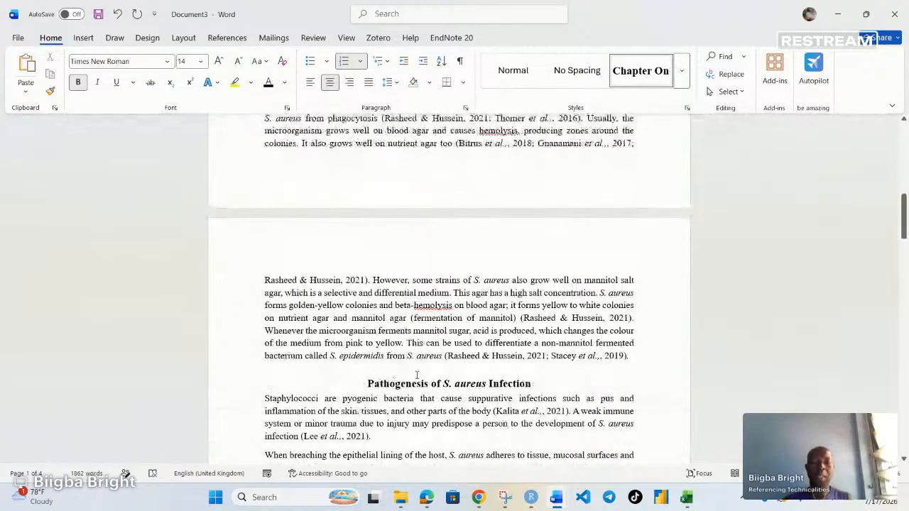
click(629, 357)
key(Return)
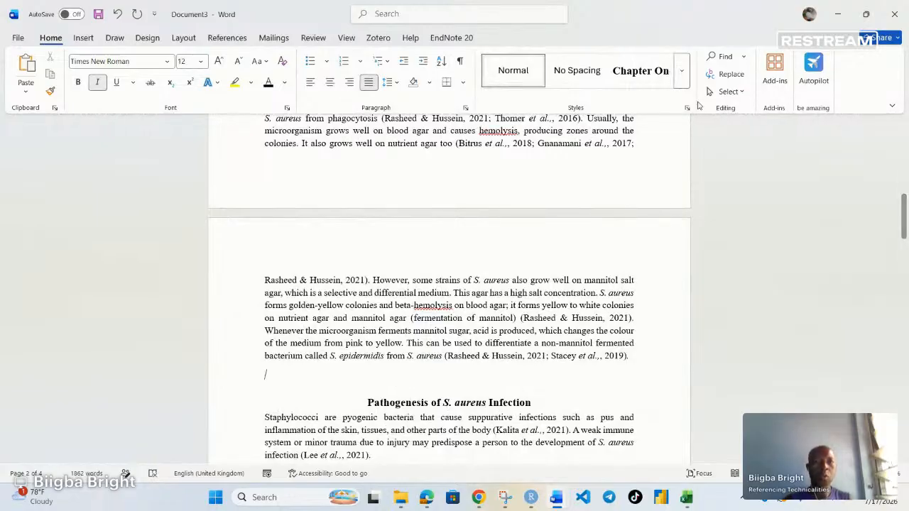
click(650, 72)
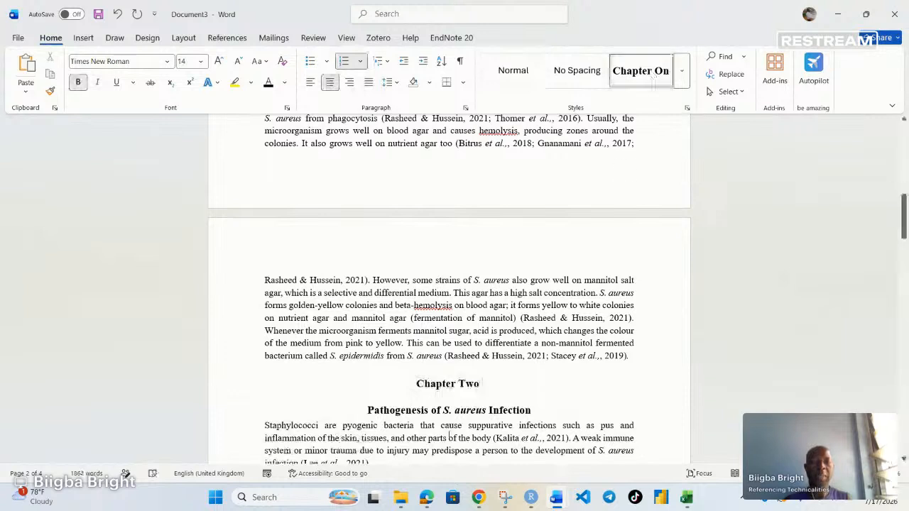
Apply the Heading 2 style to the "Pathogenesis of S. aureus Infection" heading.
click(365, 410)
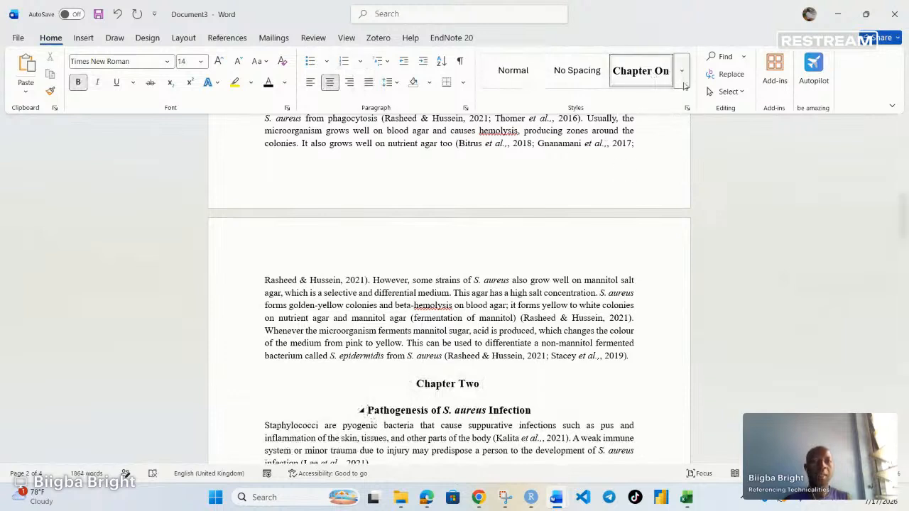
click(683, 81)
click(708, 77)
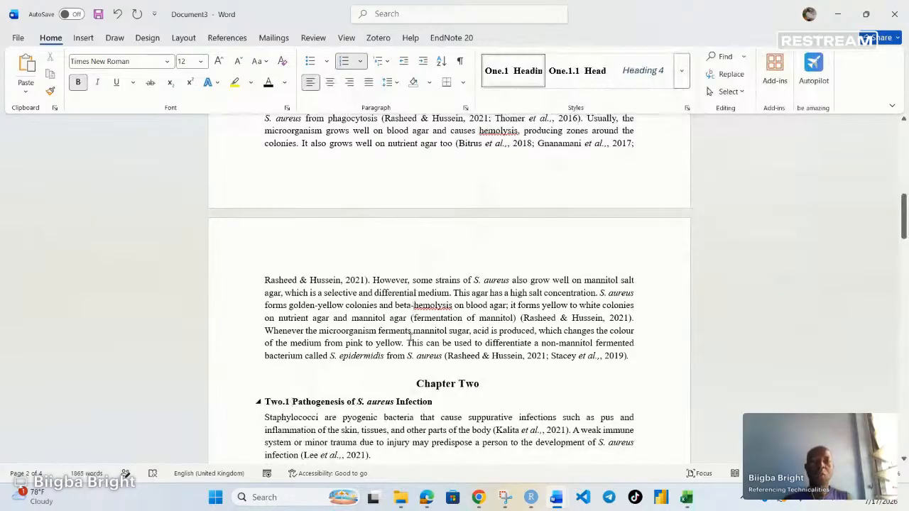
Redefine the multilevel list from the Chapter One heading with legal style numbering enabled for level 2.
scroll(410, 335, up, 15)
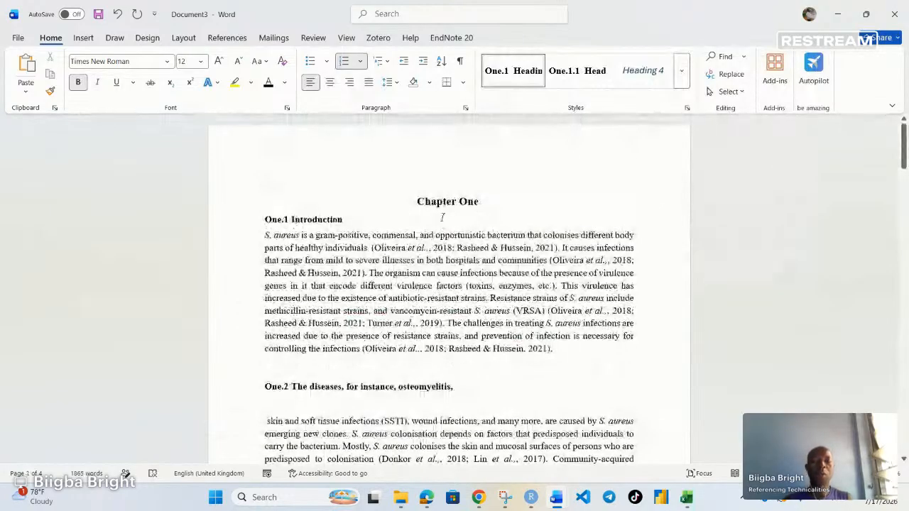
triple_click(411, 202)
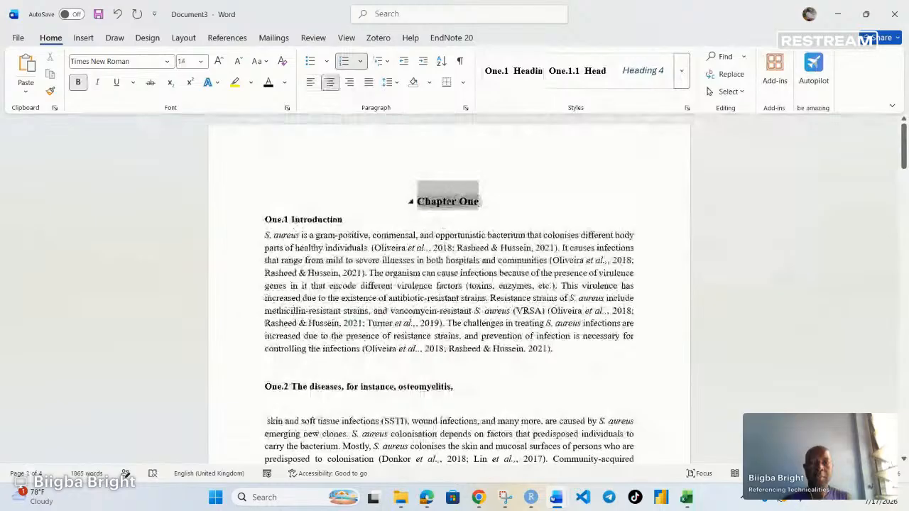
click(387, 64)
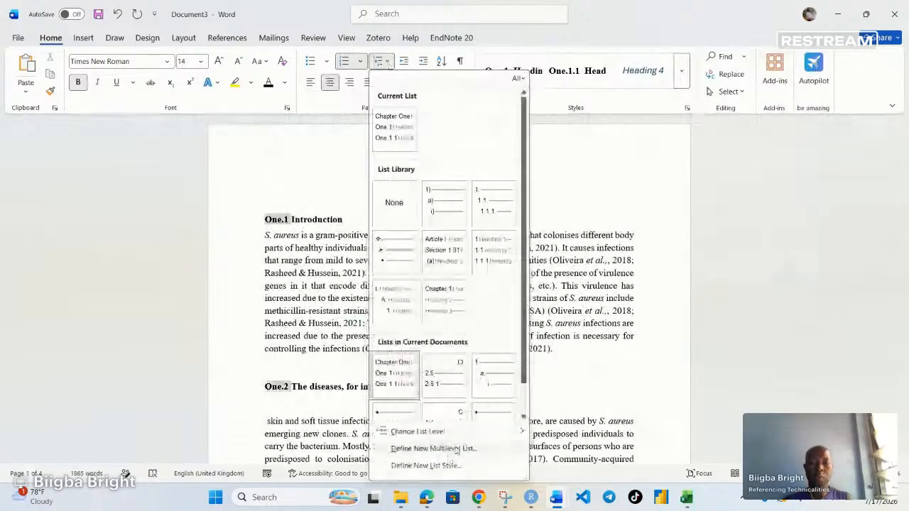
click(433, 448)
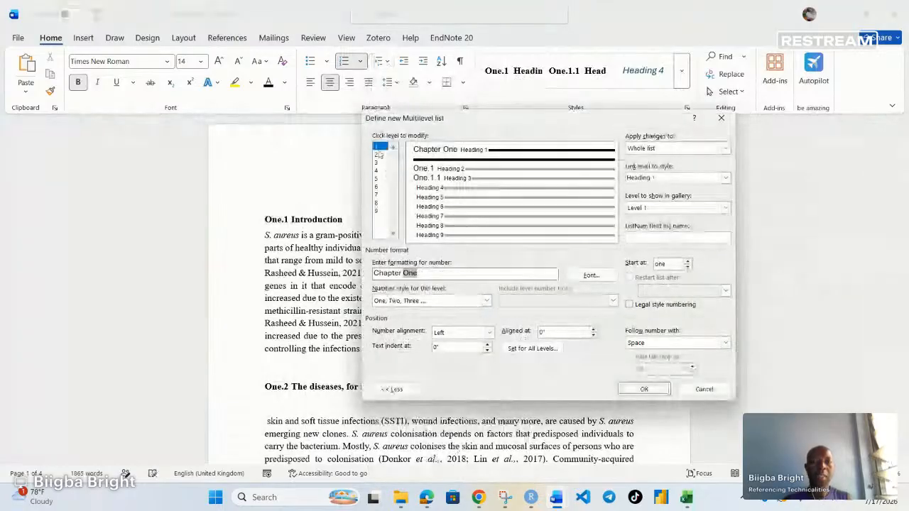
click(380, 154)
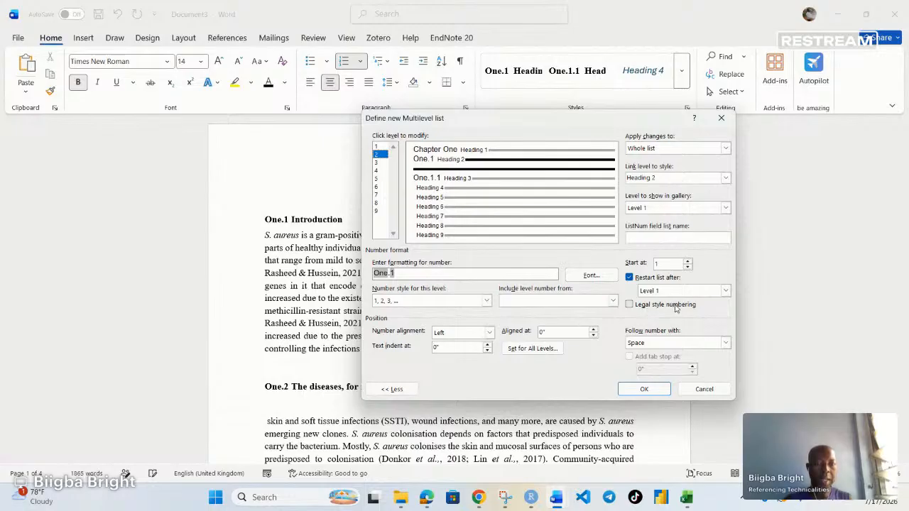
click(630, 306)
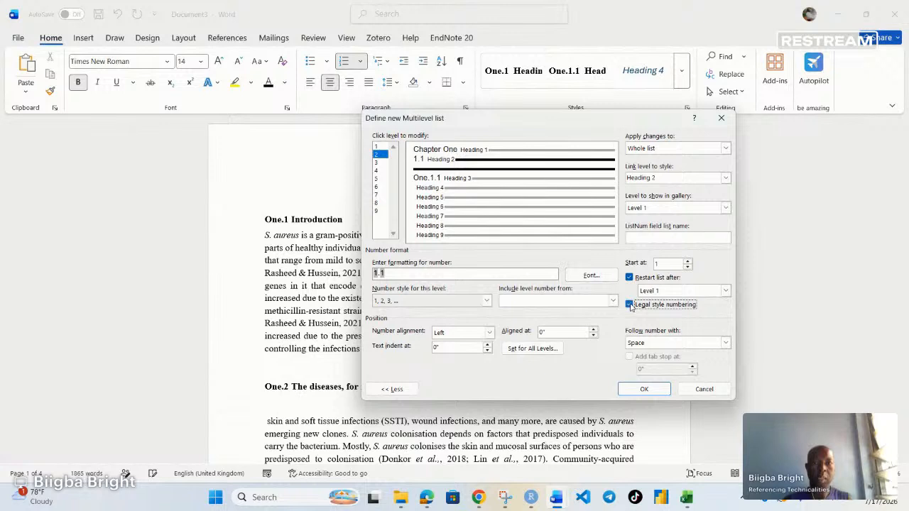
click(624, 387)
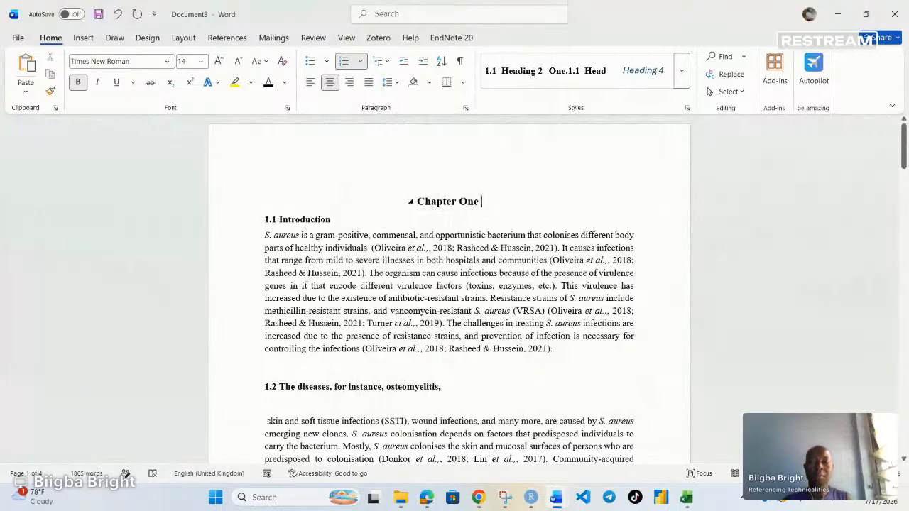
Insert two empty paragraphs above the paragraph beginning "The defects in neutrophil killing".
scroll(307, 277, down, 10)
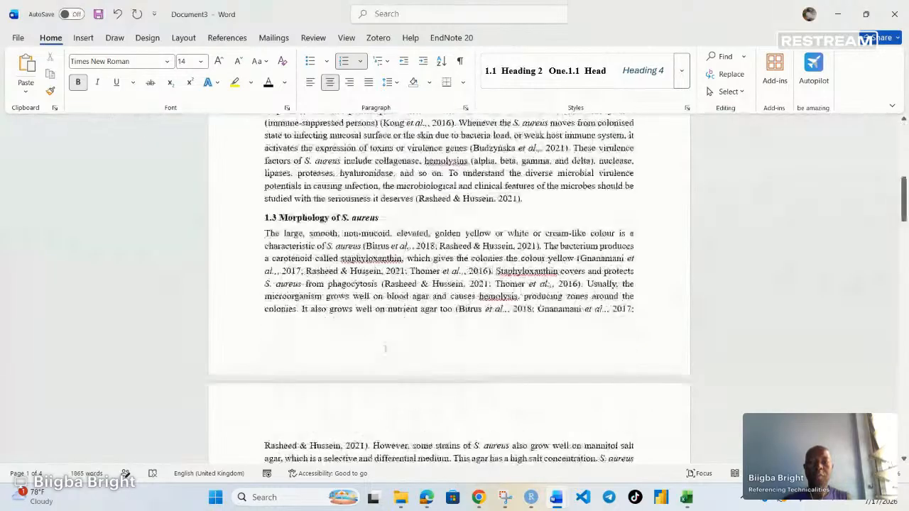
scroll(385, 348, down, 5)
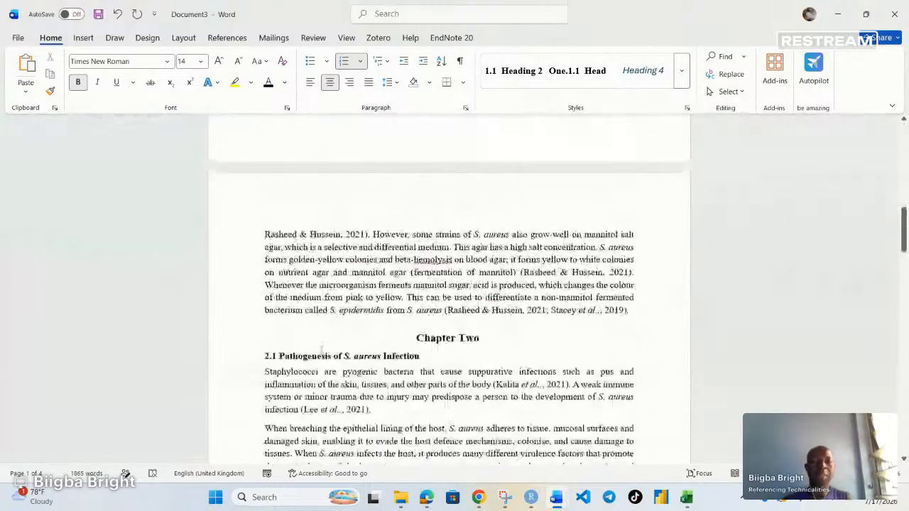
scroll(323, 352, down, 2)
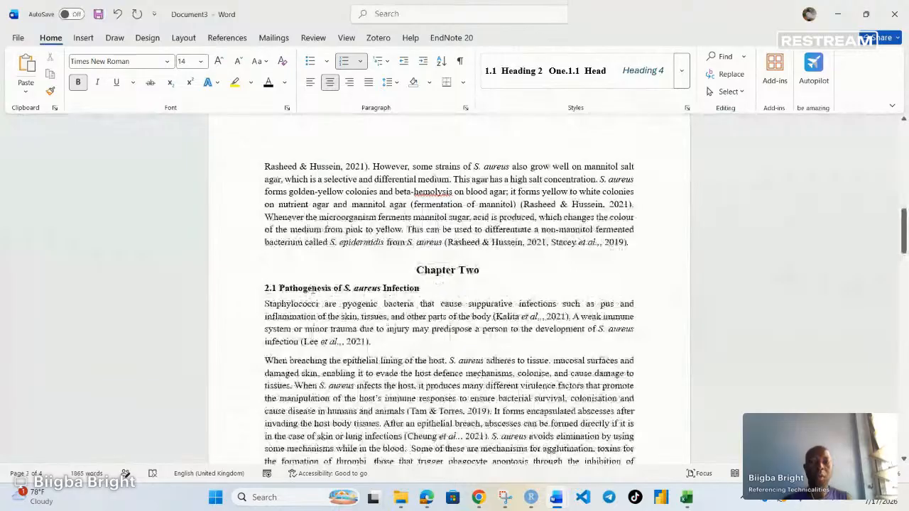
scroll(401, 346, down, 3)
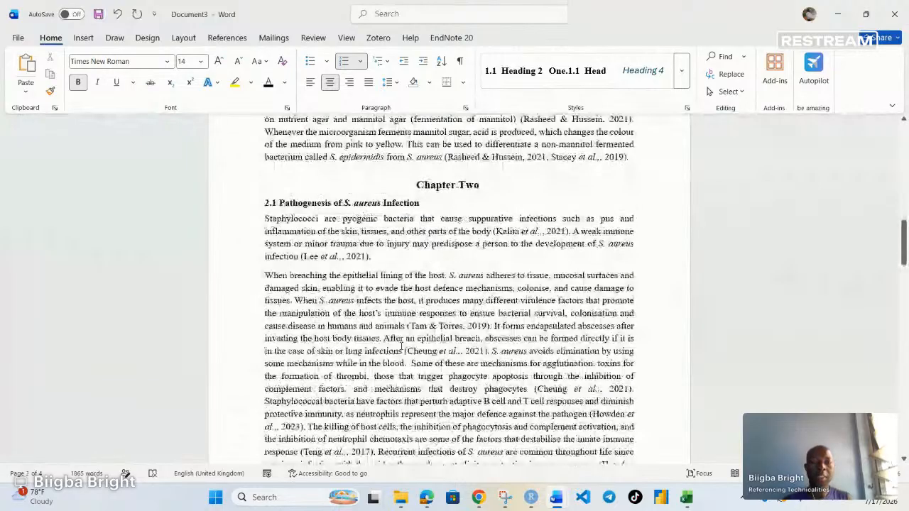
scroll(403, 346, down, 5)
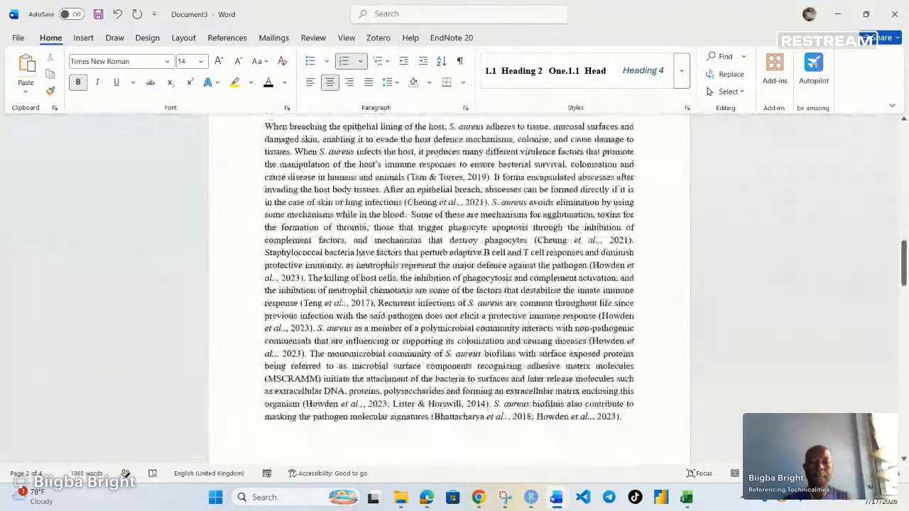
scroll(523, 325, down, 7)
click(266, 345)
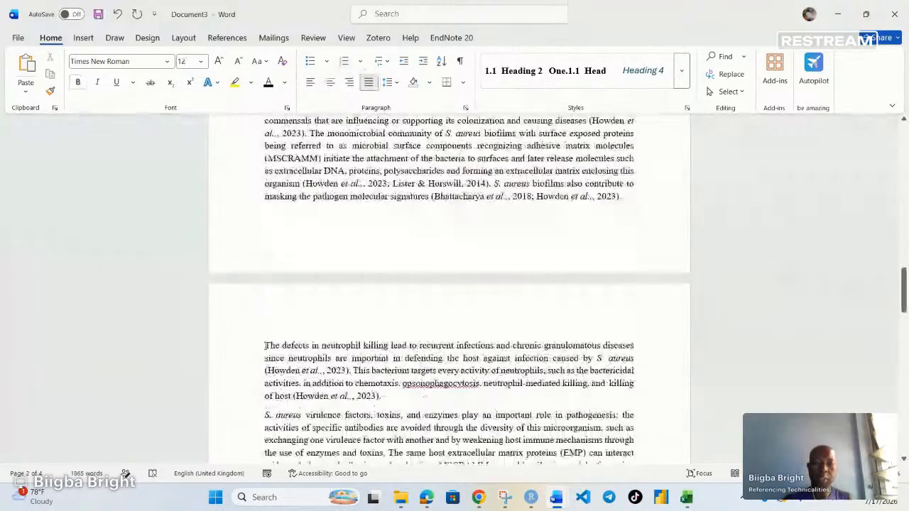
key(Return)
key(Return)
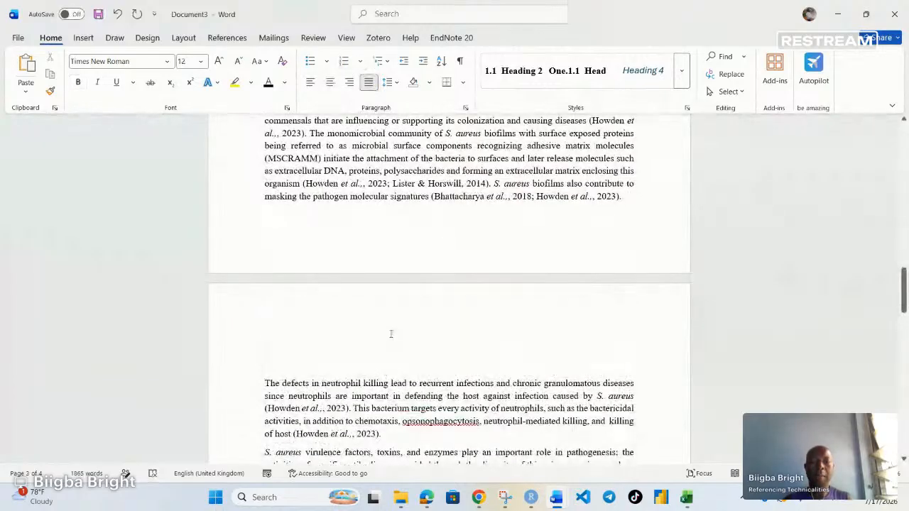
Split "The defects in neutrophil" and "S. aureus virulence factors, toxins," from their paragraphs onto separate lines.
click(362, 383)
key(Return)
scroll(383, 396, down, 3)
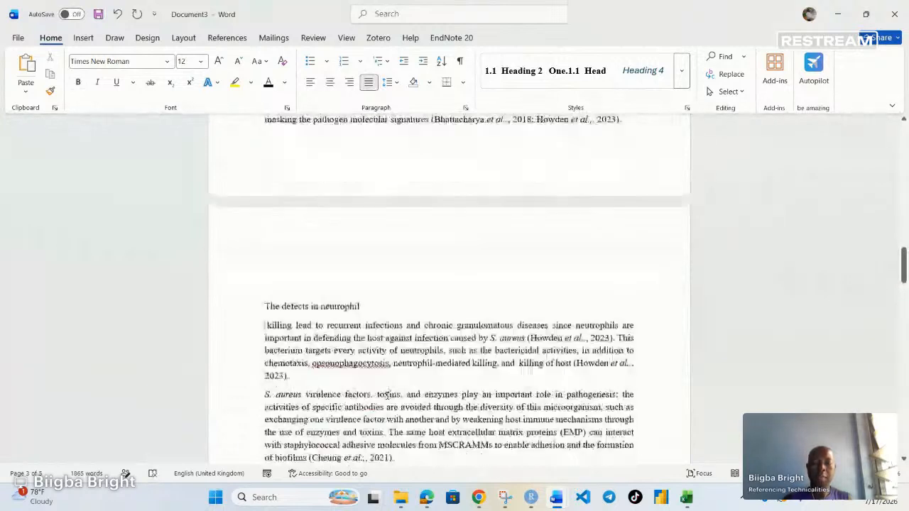
click(406, 385)
key(Return)
key(Return)
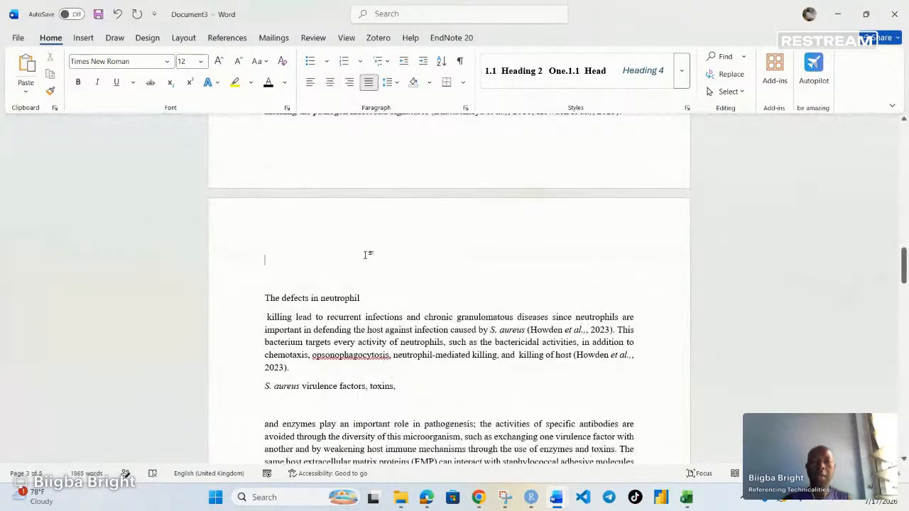
Apply Heading 1 to the first empty paragraph above "The defects in neutrophil" and Heading 2 to that line.
click(683, 82)
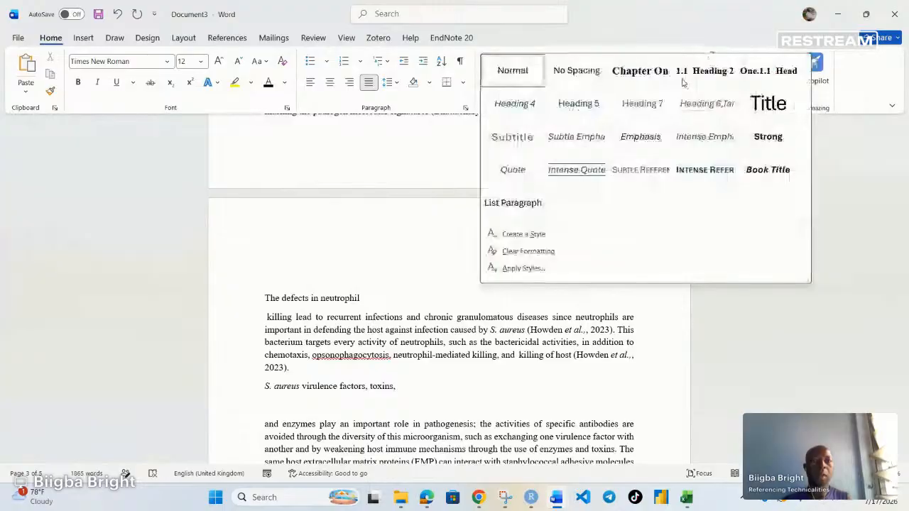
click(659, 76)
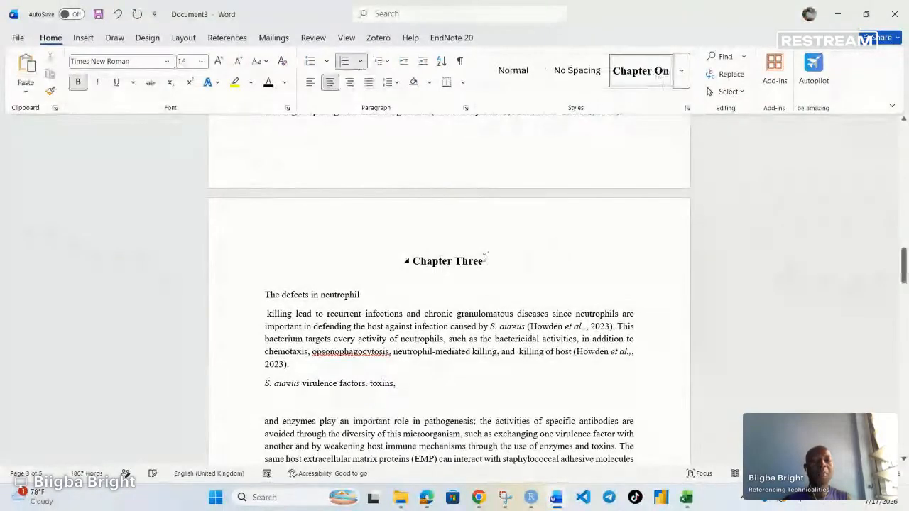
click(265, 294)
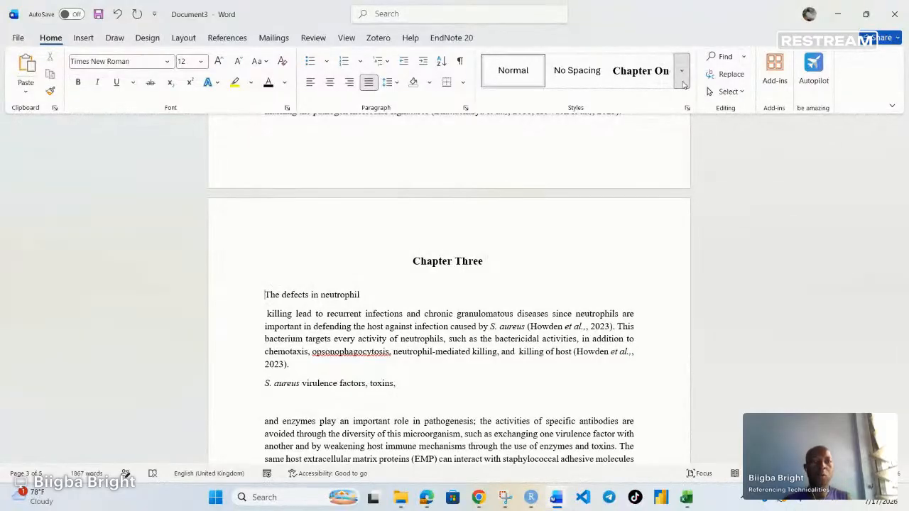
click(682, 71)
click(714, 73)
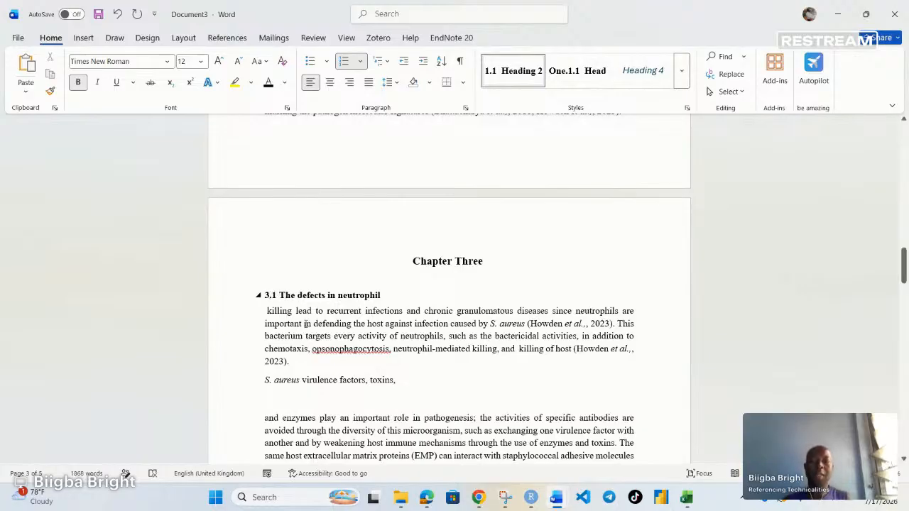
Apply the Heading 2 style to the "S. aureus virulence factors, toxins," and "Virulence Factors" lines.
click(264, 380)
click(520, 73)
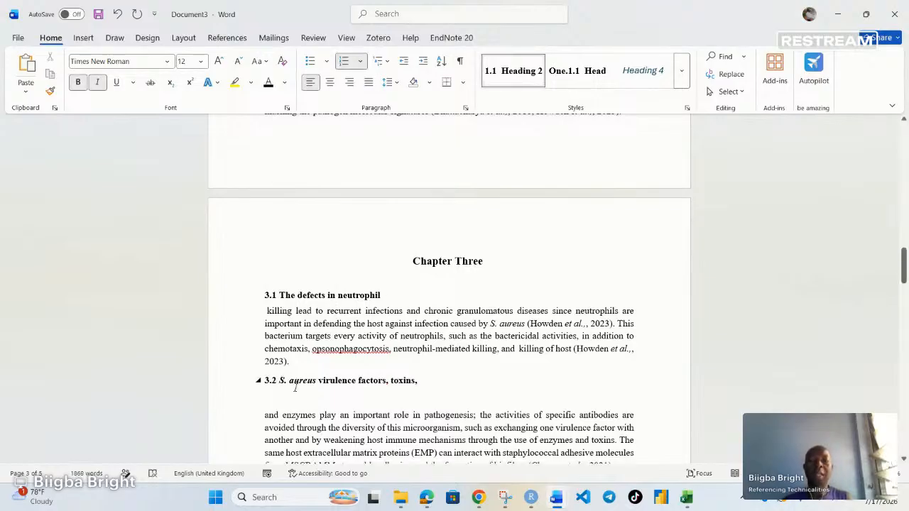
scroll(295, 387, down, 5)
click(262, 379)
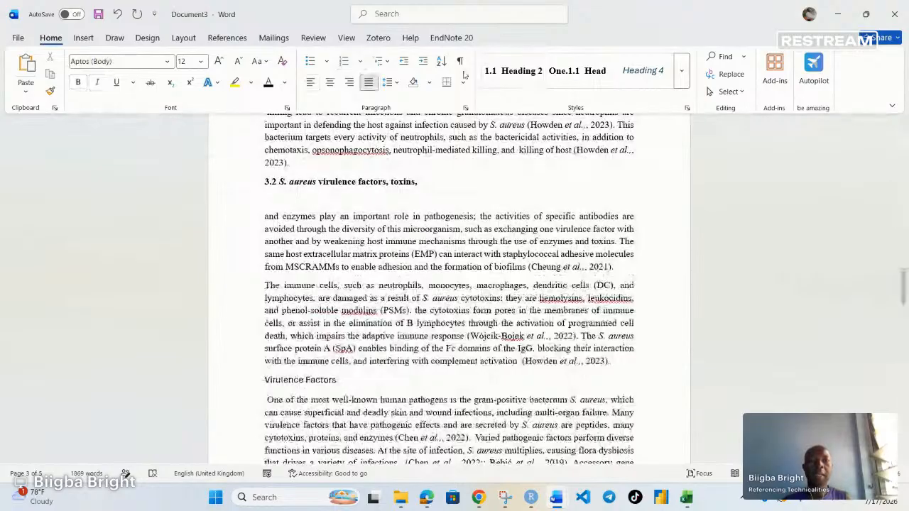
click(515, 71)
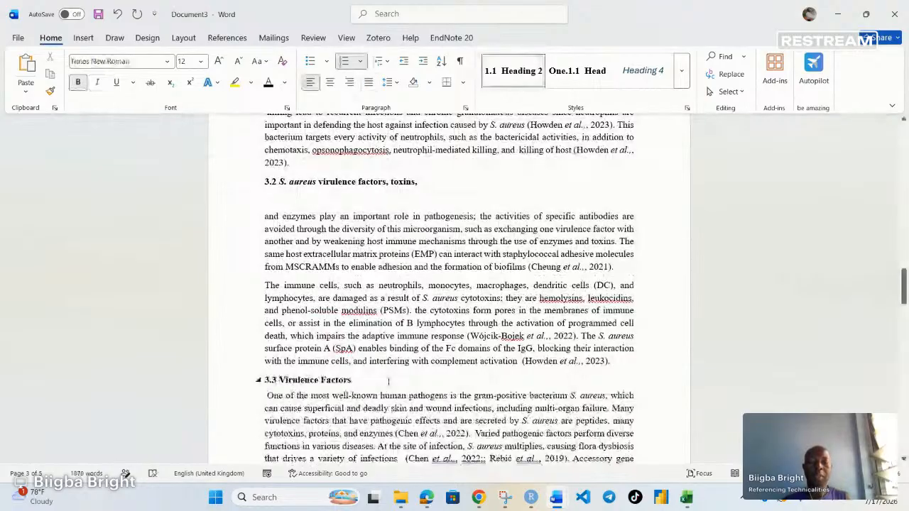
Break the Virulence Factors paragraph before "primary purpose" and push that text onto the next page with empty paragraphs.
scroll(388, 381, down, 7)
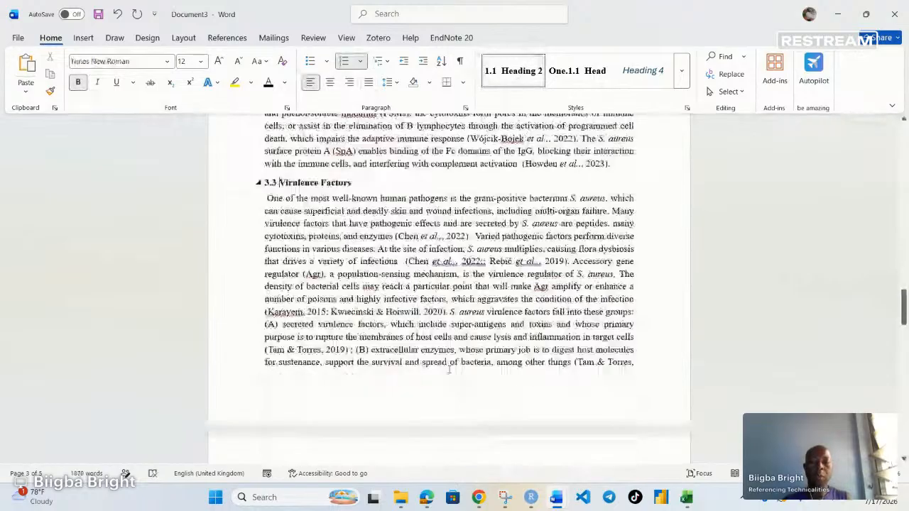
scroll(519, 357, down, 1)
click(292, 367)
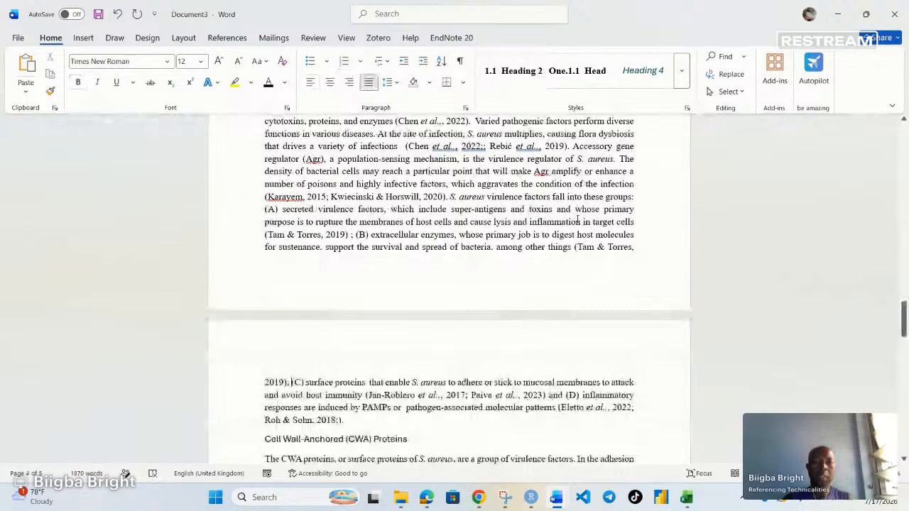
click(604, 209)
key(Return)
key(Return)
key(Return)
key(Return)
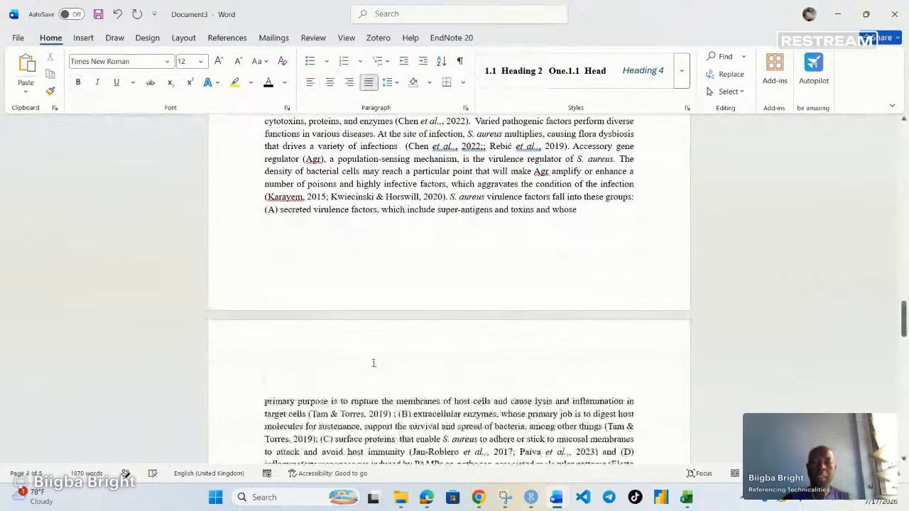
Apply Heading 1 to the empty paragraph above "primary purpose" and add an empty Heading 2 paragraph below it.
click(264, 382)
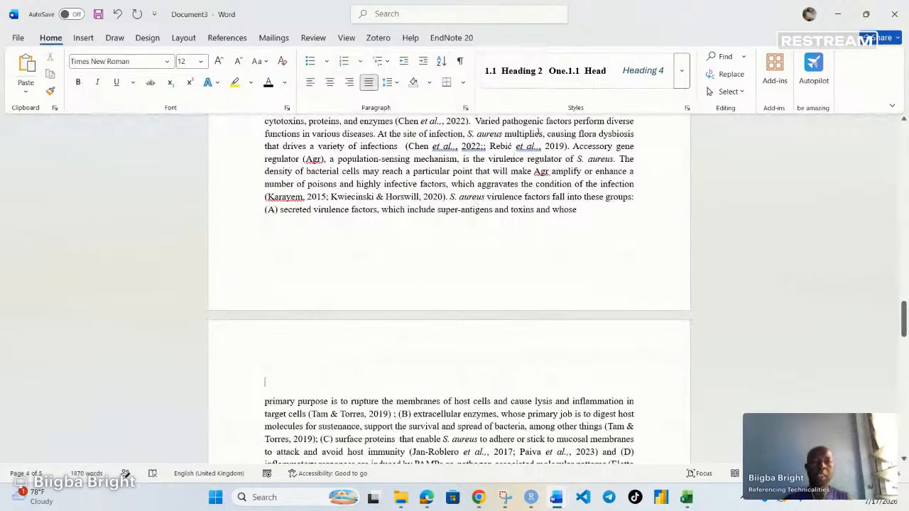
click(681, 70)
click(643, 71)
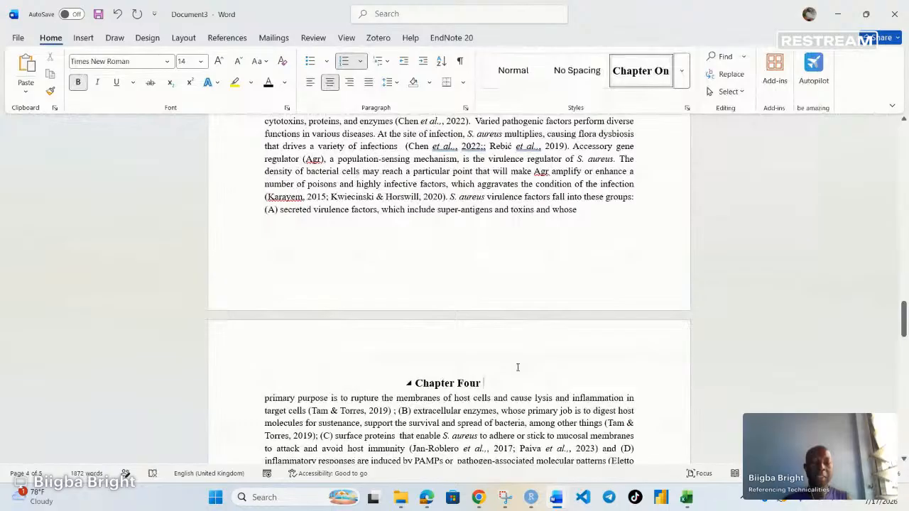
scroll(518, 367, down, 1)
key(Return)
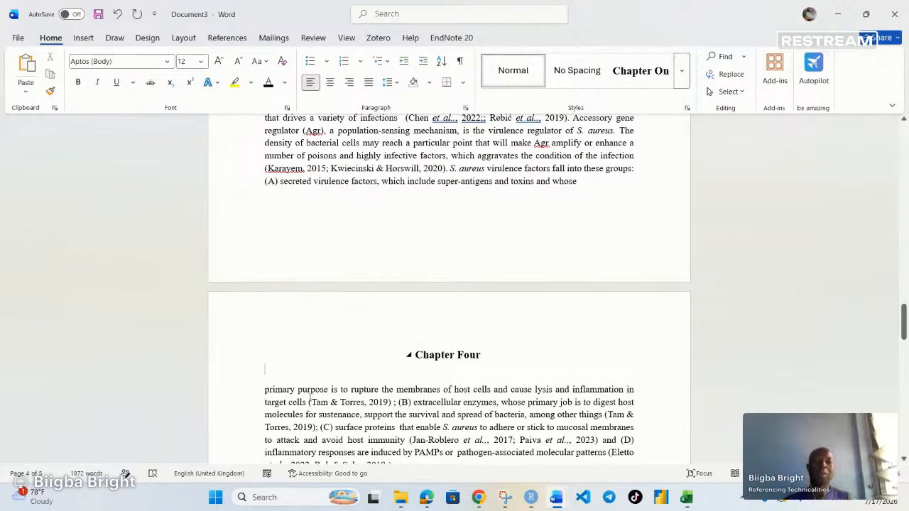
click(682, 76)
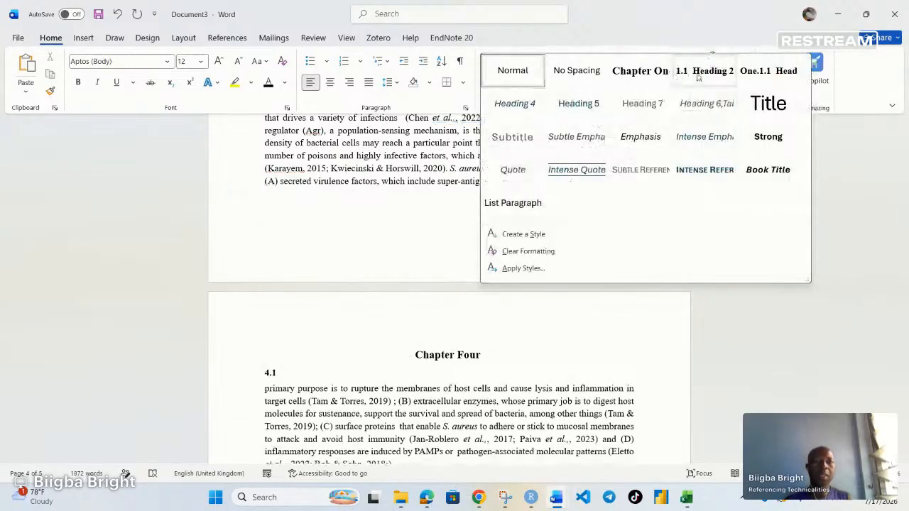
click(708, 71)
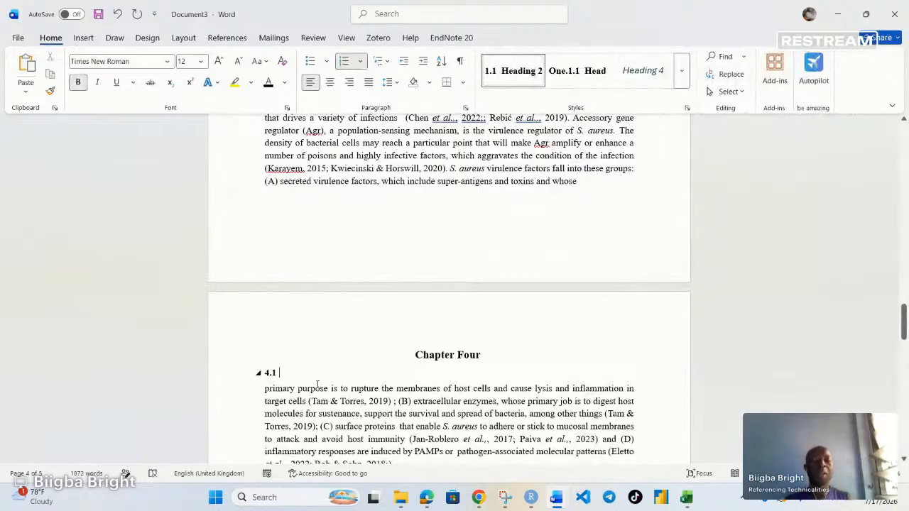
Review the chapter and section heading numbering from Chapter Four back up past Chapter Three.
scroll(383, 335, up, 1)
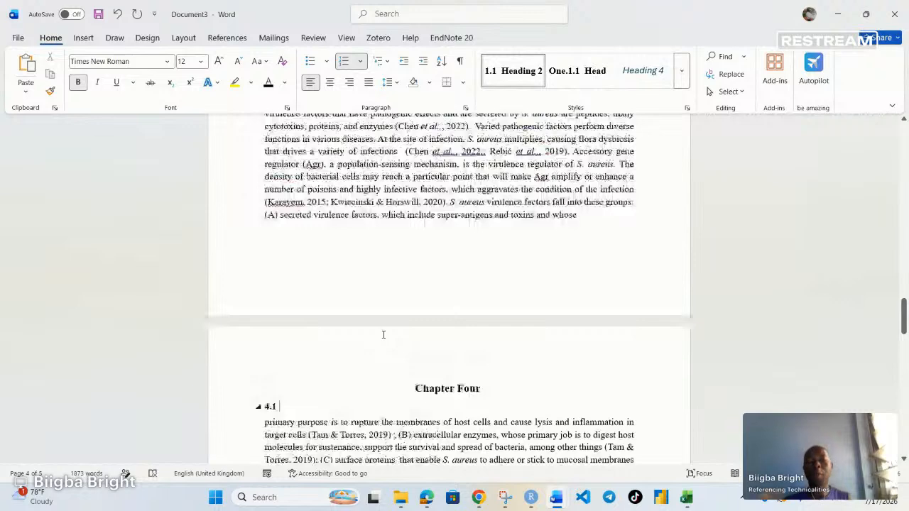
scroll(383, 334, up, 10)
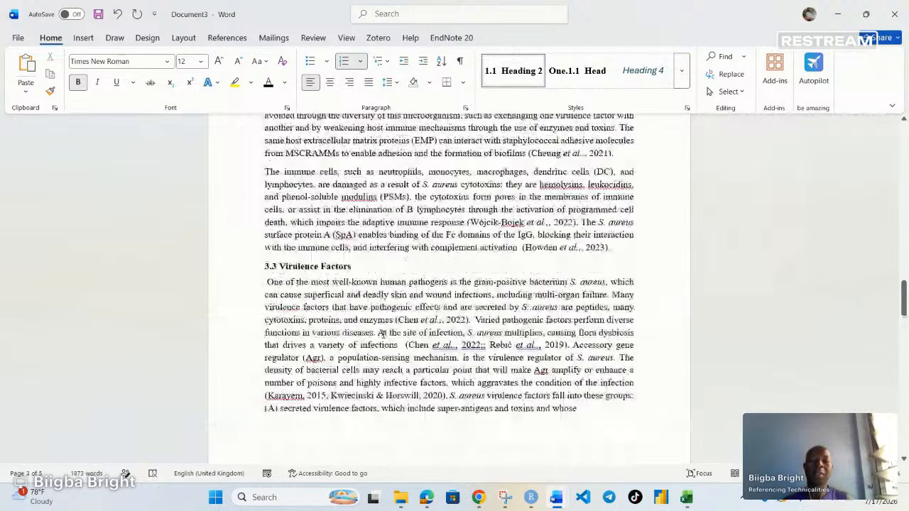
scroll(387, 304, up, 7)
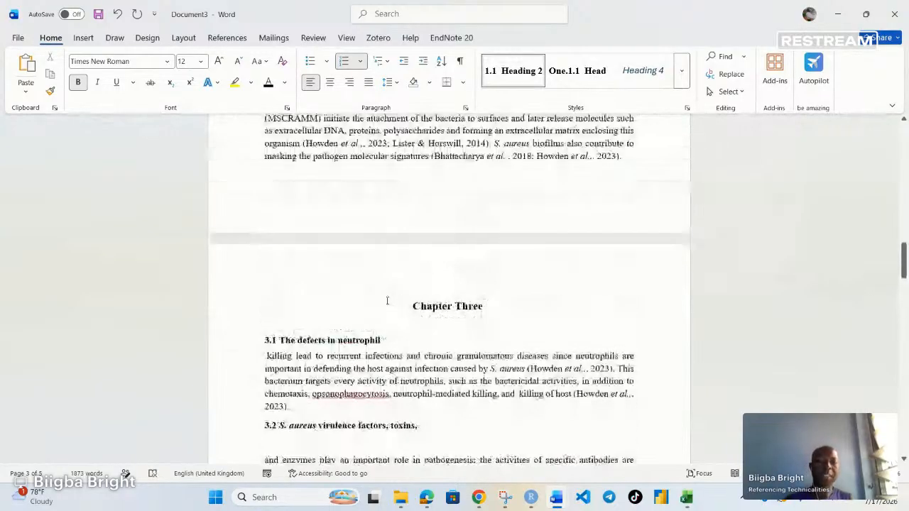
scroll(387, 300, up, 4)
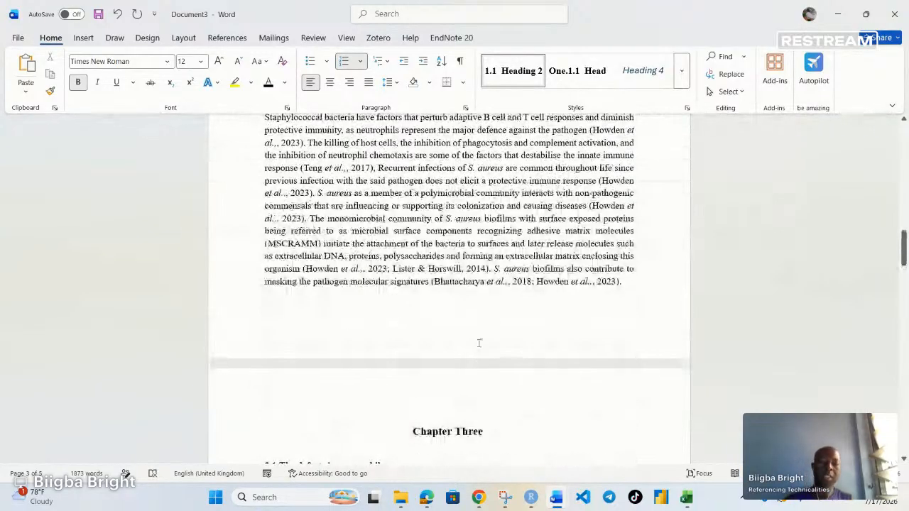